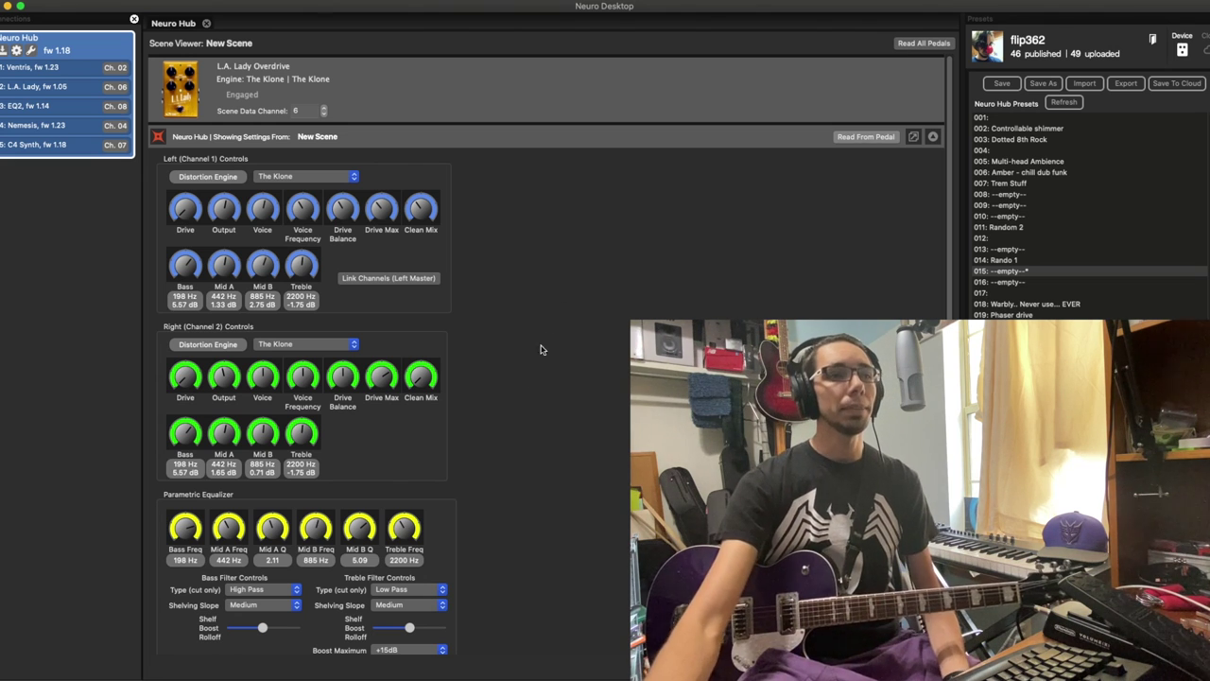
Examine the L.A. Lady Overdrive's equalizer, noise gate, routing and external control settings in New Scene.
{"action": "scroll", "coordinate": [539, 382], "scroll_direction": "down", "scroll_amount": 5}
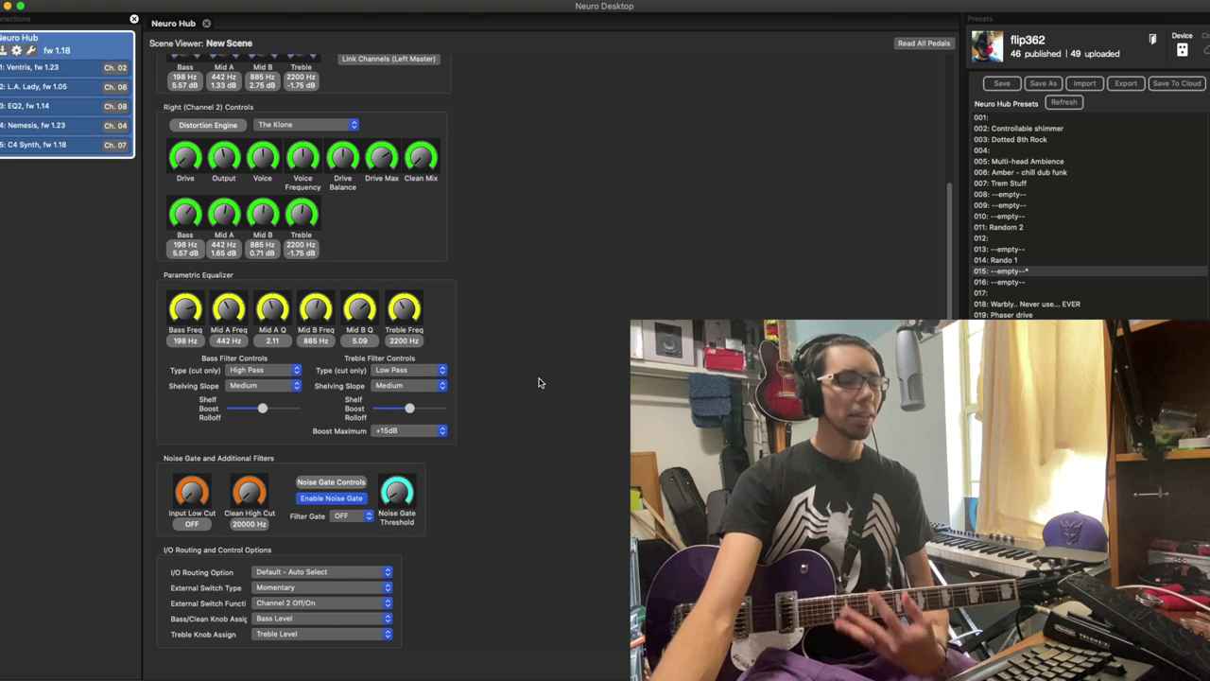
{"action": "scroll", "coordinate": [539, 382], "scroll_direction": "down", "scroll_amount": 1}
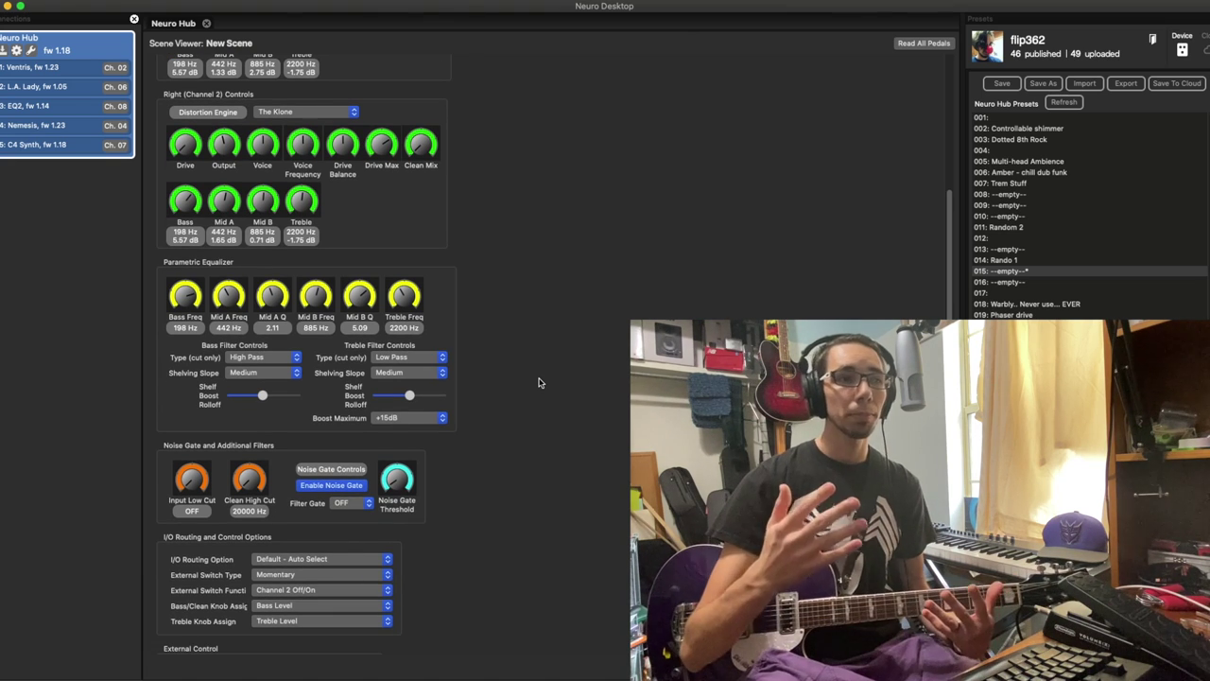
{"action": "scroll", "coordinate": [538, 382], "scroll_direction": "down", "scroll_amount": 5}
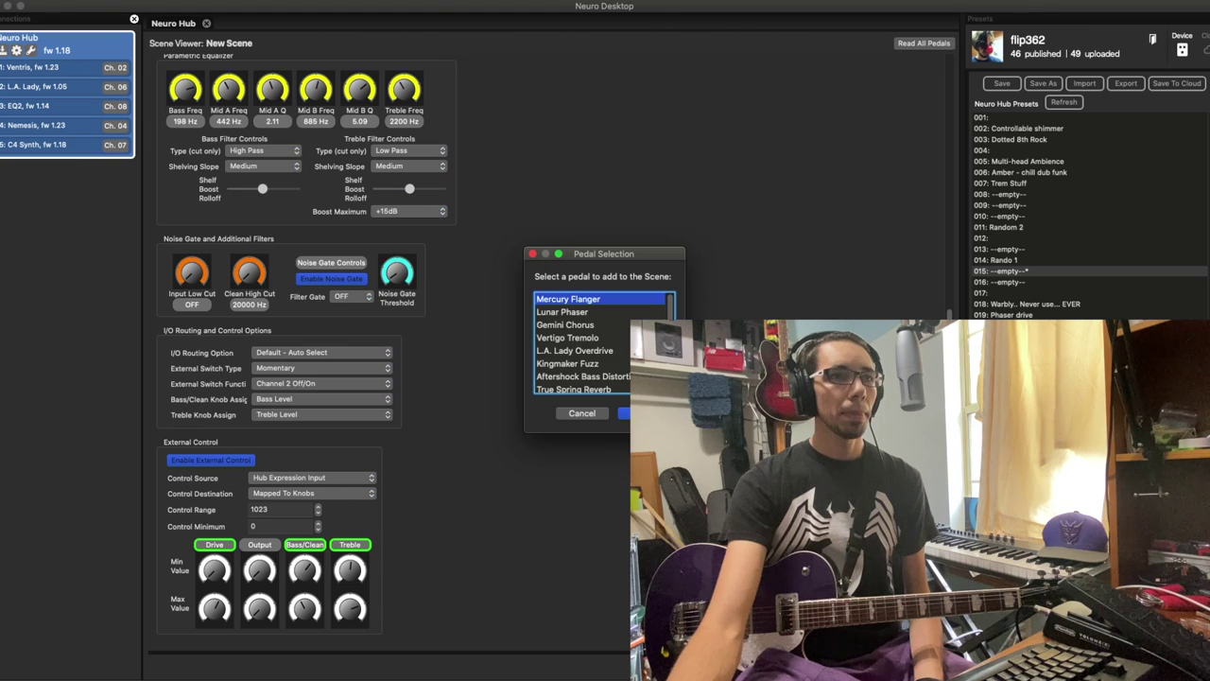
Add the Gemini Chorus pedal to New Scene and show its effect and external control settings.
{"action": "scroll", "coordinate": [599, 367], "scroll_direction": "down", "scroll_amount": 3}
{"action": "key", "text": "Up"}
{"action": "key", "text": "Up"}
{"action": "key", "text": "Up"}
{"action": "key", "text": "Up"}
{"action": "key", "text": "Up"}
{"action": "key", "text": "Up"}
{"action": "key", "text": "Up"}
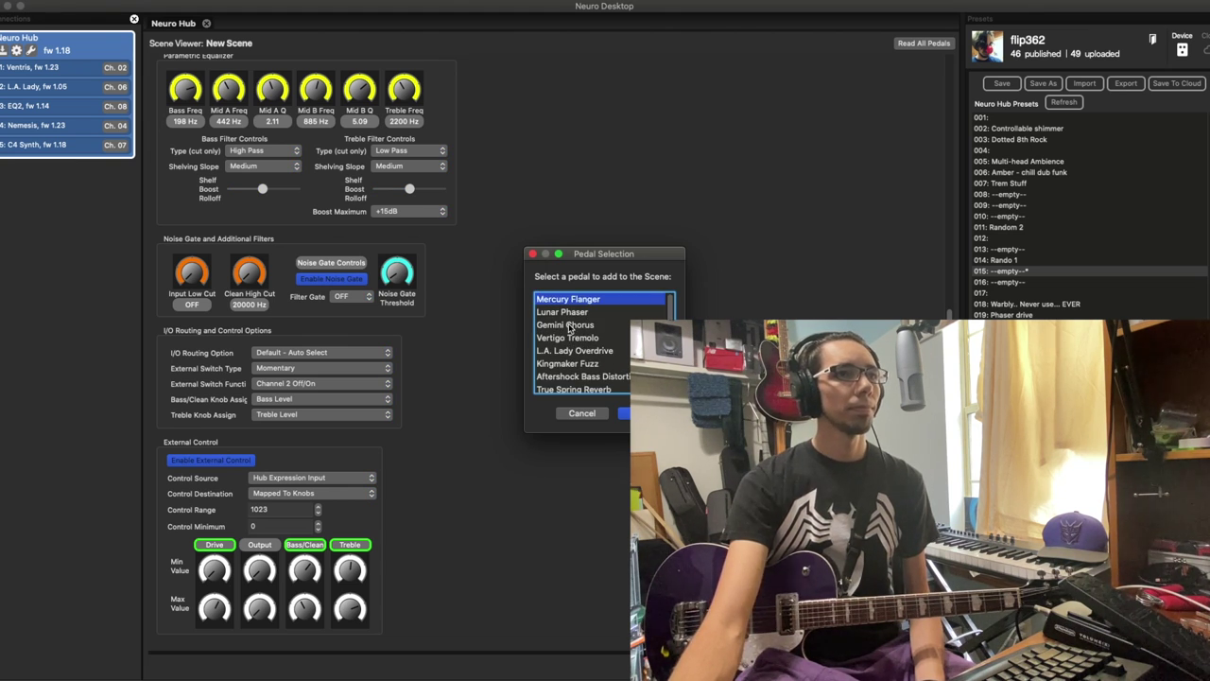
{"action": "left_click", "coordinate": [572, 325]}
{"action": "left_click", "coordinate": [651, 413]}
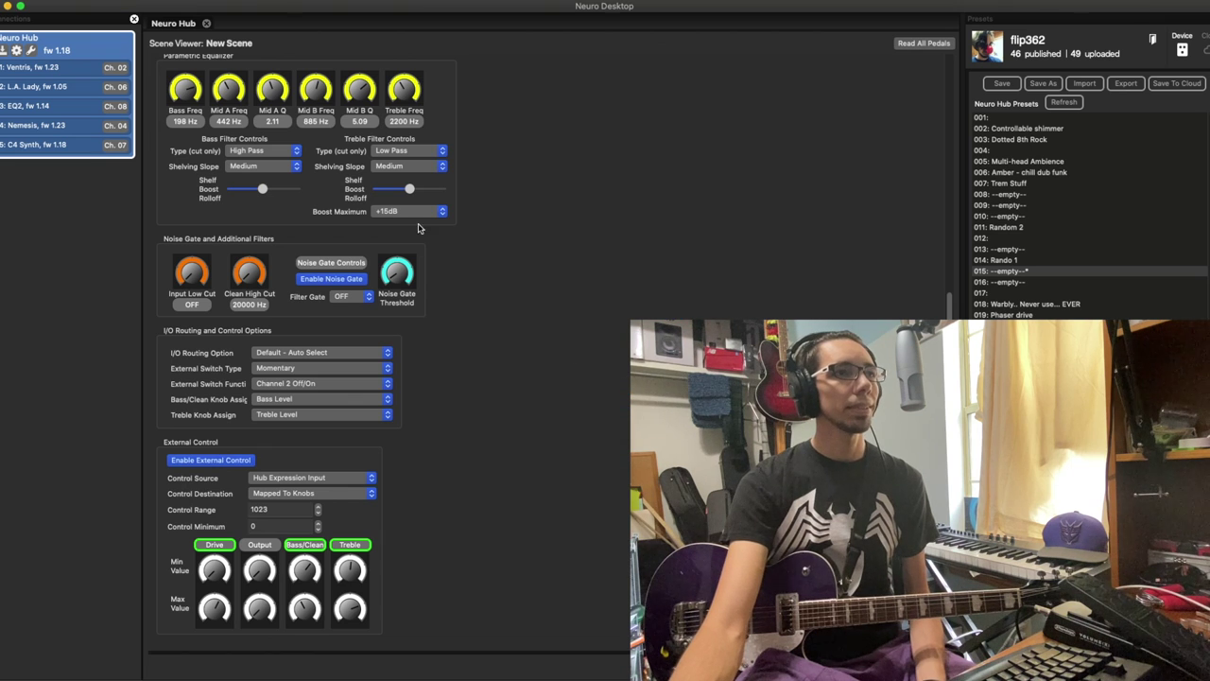
{"action": "scroll", "coordinate": [568, 297], "scroll_direction": "down", "scroll_amount": 10}
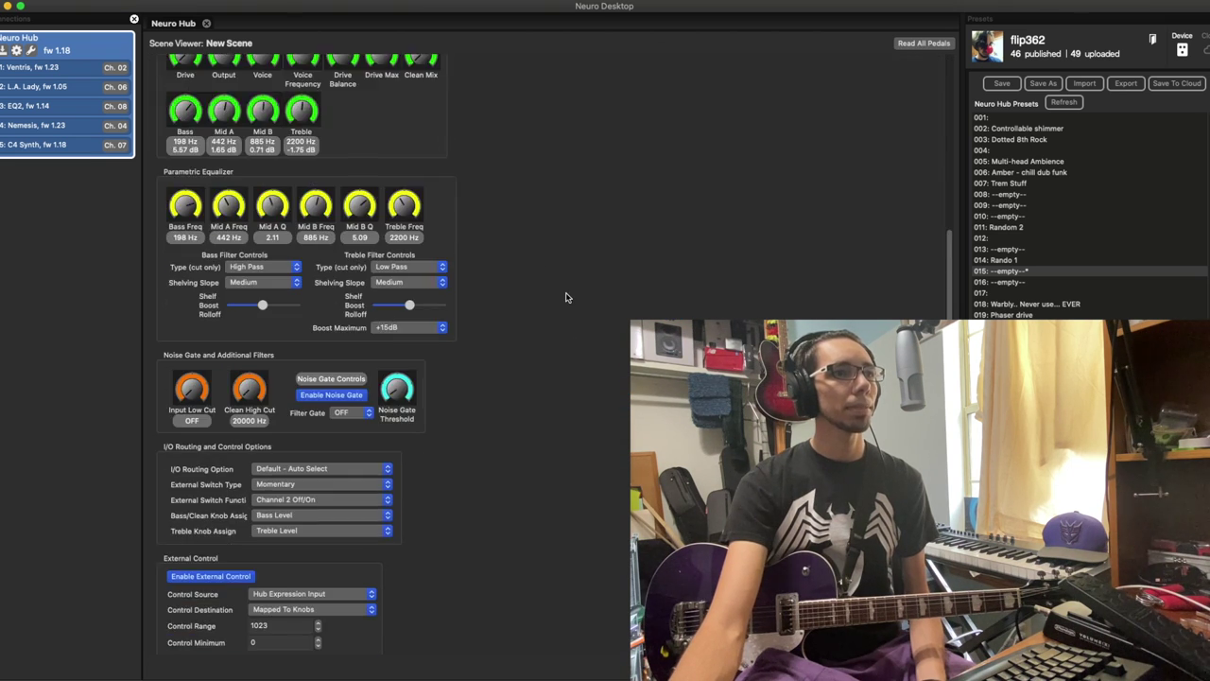
{"action": "left_click", "coordinate": [256, 608]}
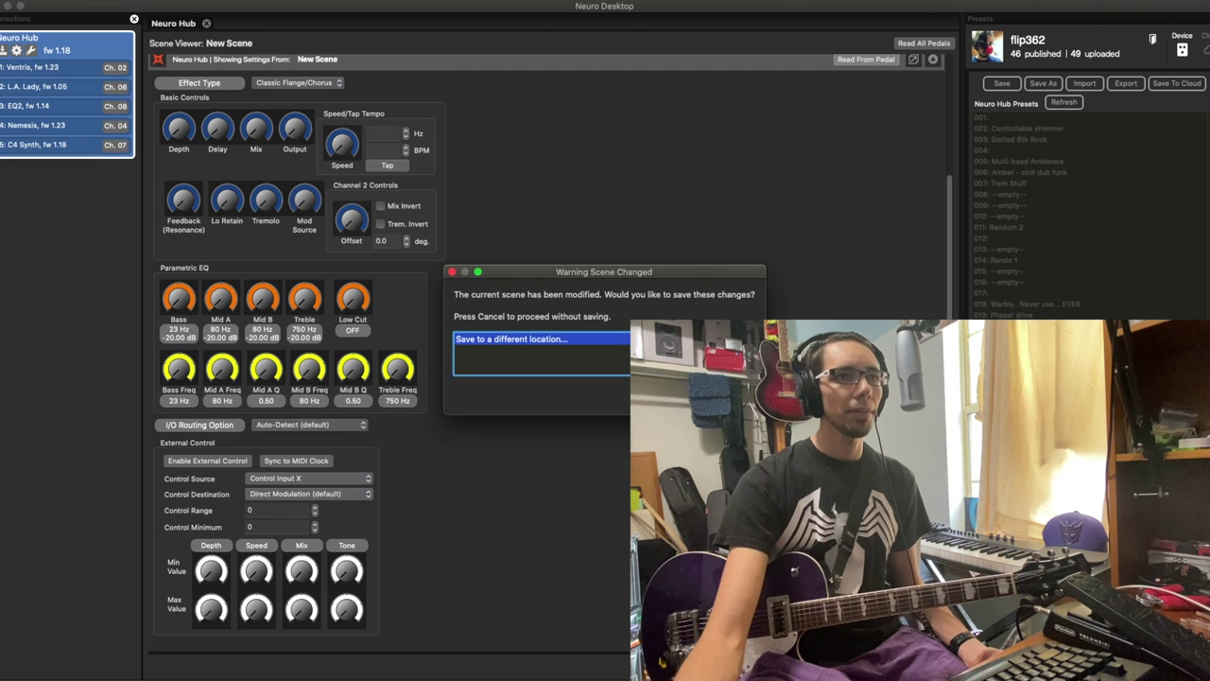
Load the Fat Rat scene without saving New Scene's changes, and show the L.A. Lady Overdrive's external control settings.
{"action": "key", "text": "Escape"}
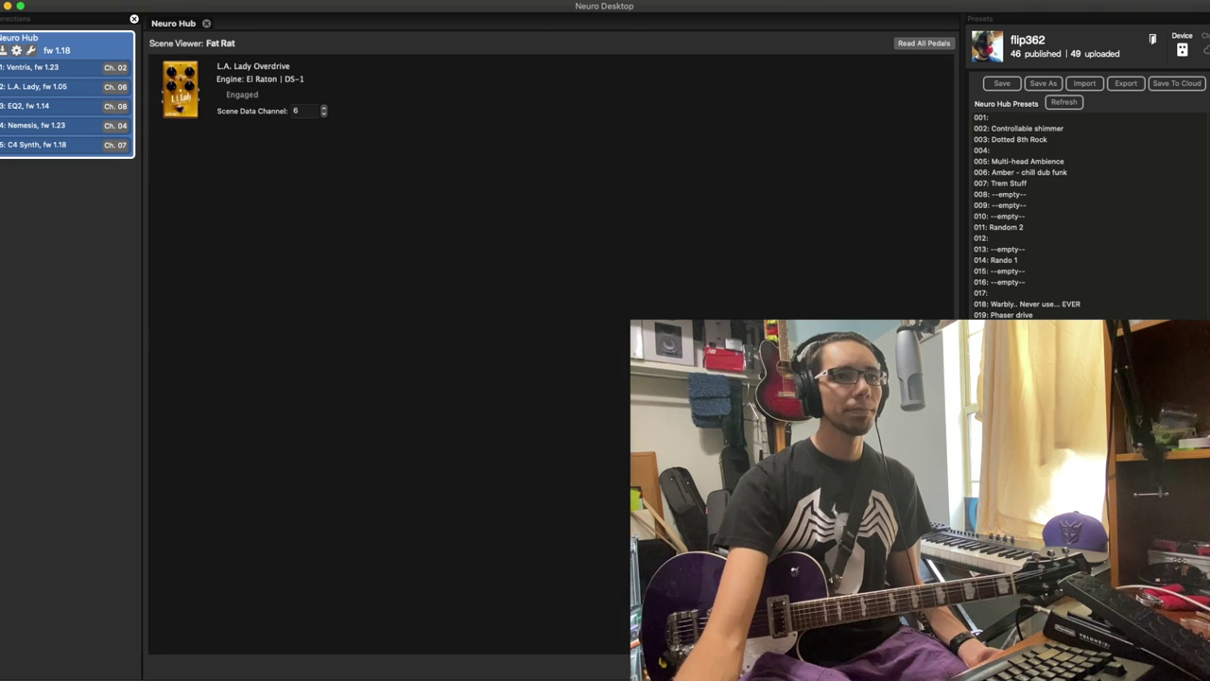
{"action": "left_click", "coordinate": [250, 85]}
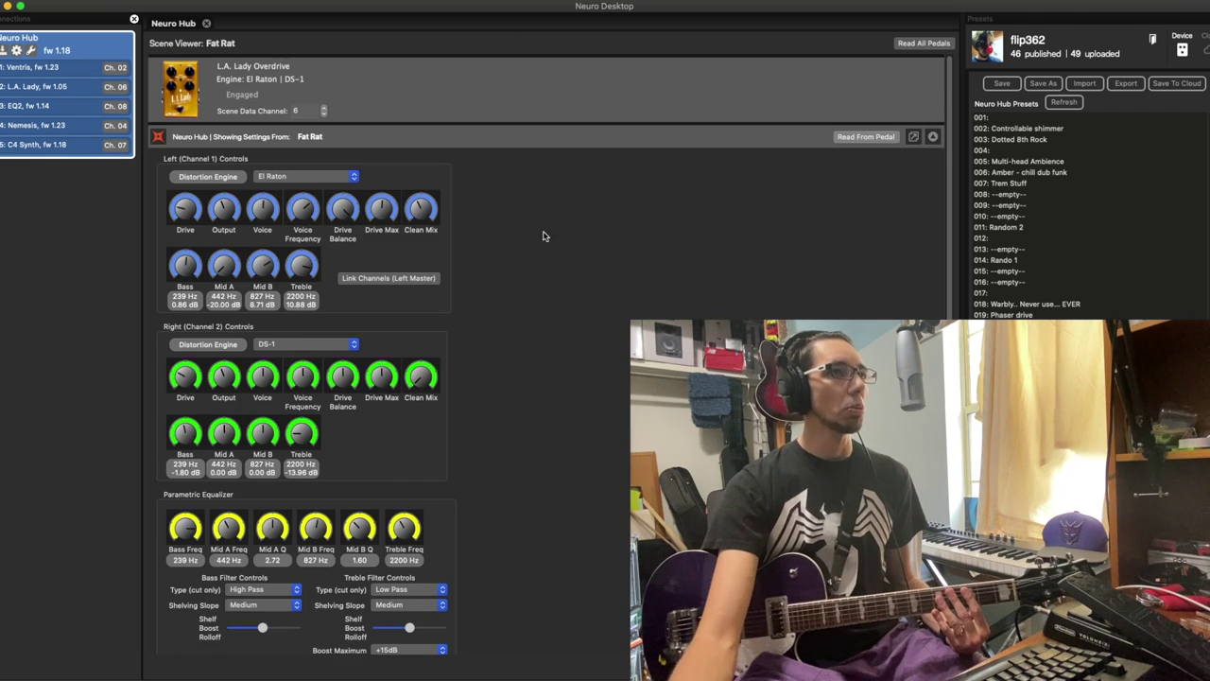
{"action": "scroll", "coordinate": [559, 256], "scroll_direction": "down", "scroll_amount": 5}
{"action": "scroll", "coordinate": [560, 256], "scroll_direction": "down", "scroll_amount": 5}
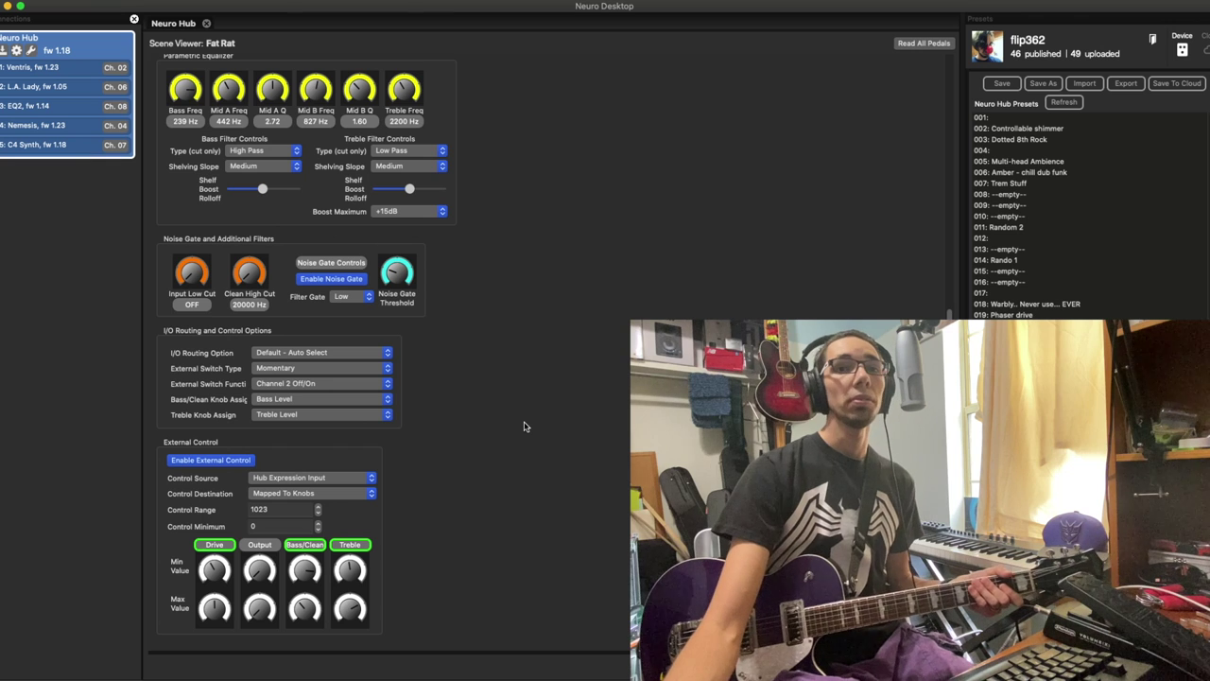
Map the expression input only to the Output knob, removing the Drive, Bass/Clean and Treble mappings by setting their ranges to 0.
{"action": "left_click", "coordinate": [265, 576]}
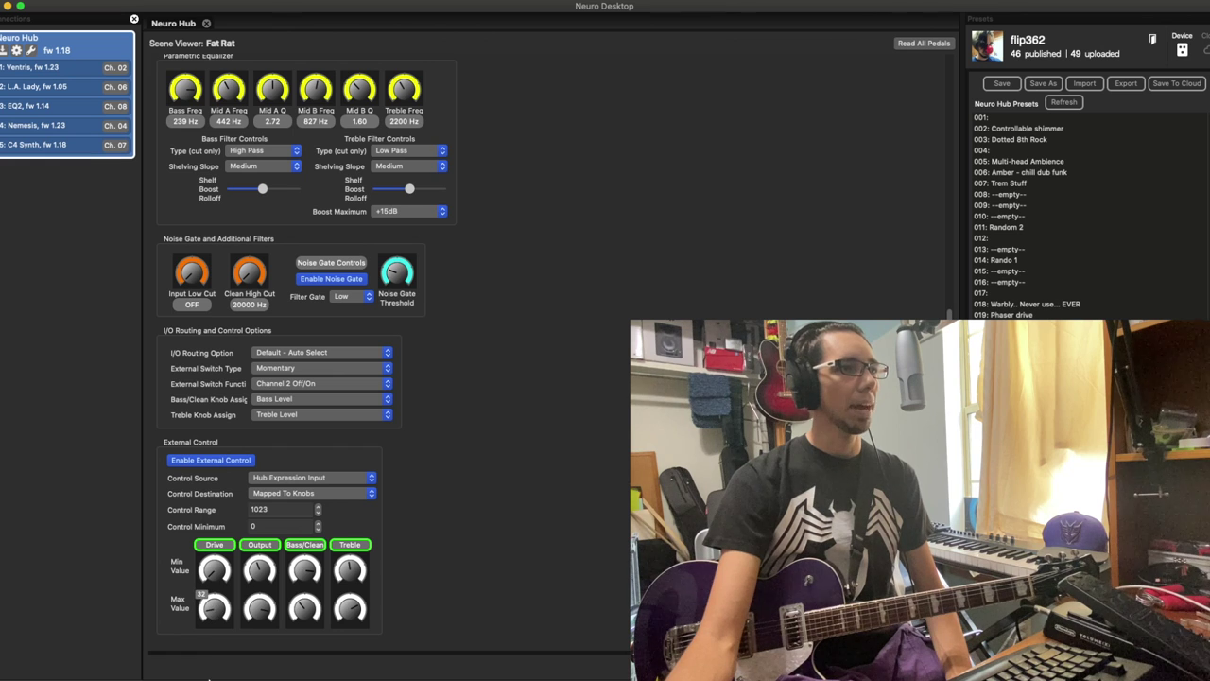
{"action": "left_click", "coordinate": [216, 613]}
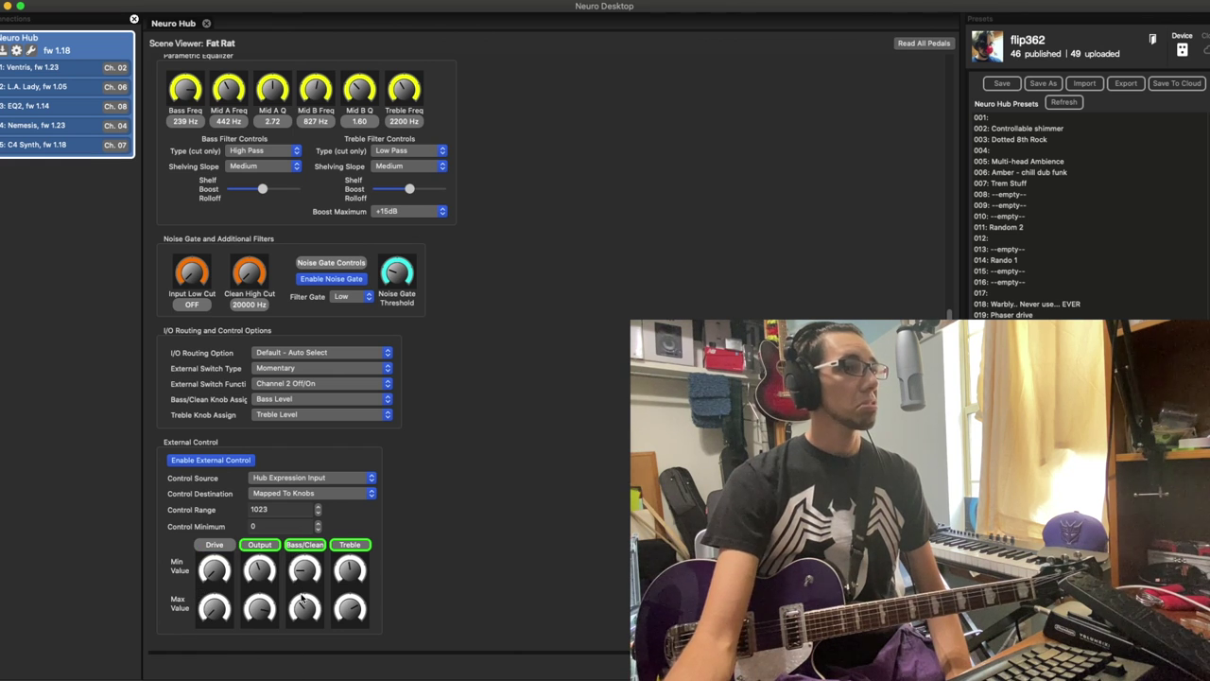
{"action": "left_click", "coordinate": [307, 613]}
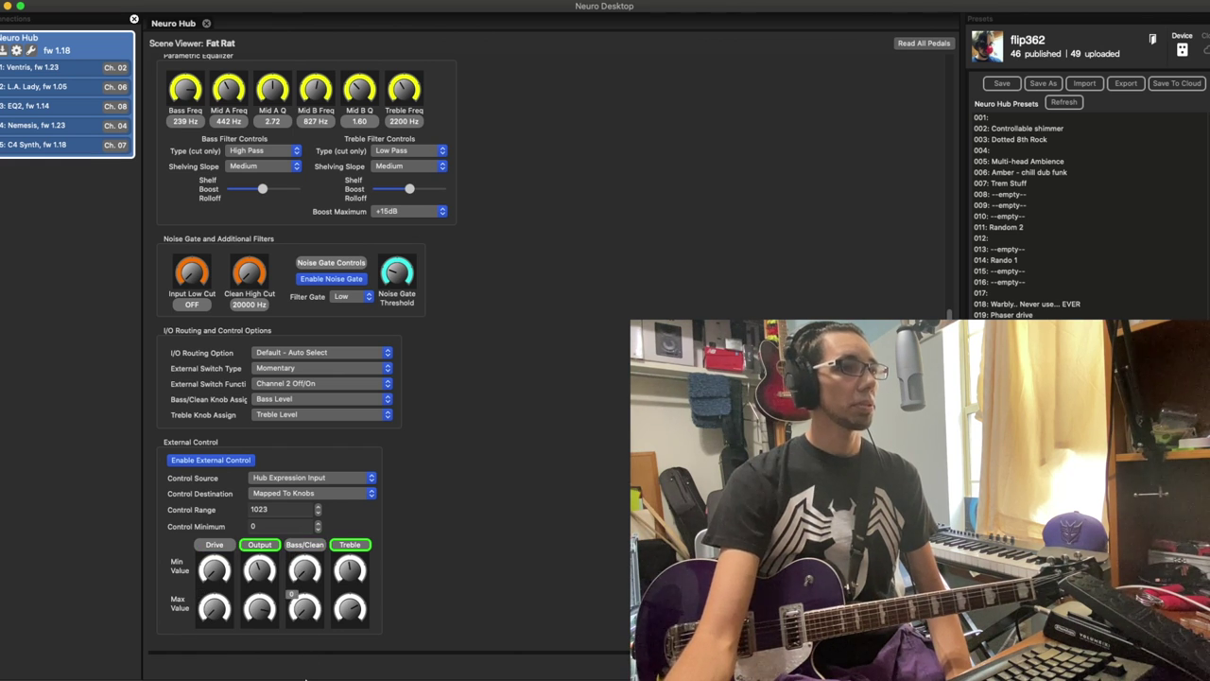
{"action": "left_click", "coordinate": [350, 612]}
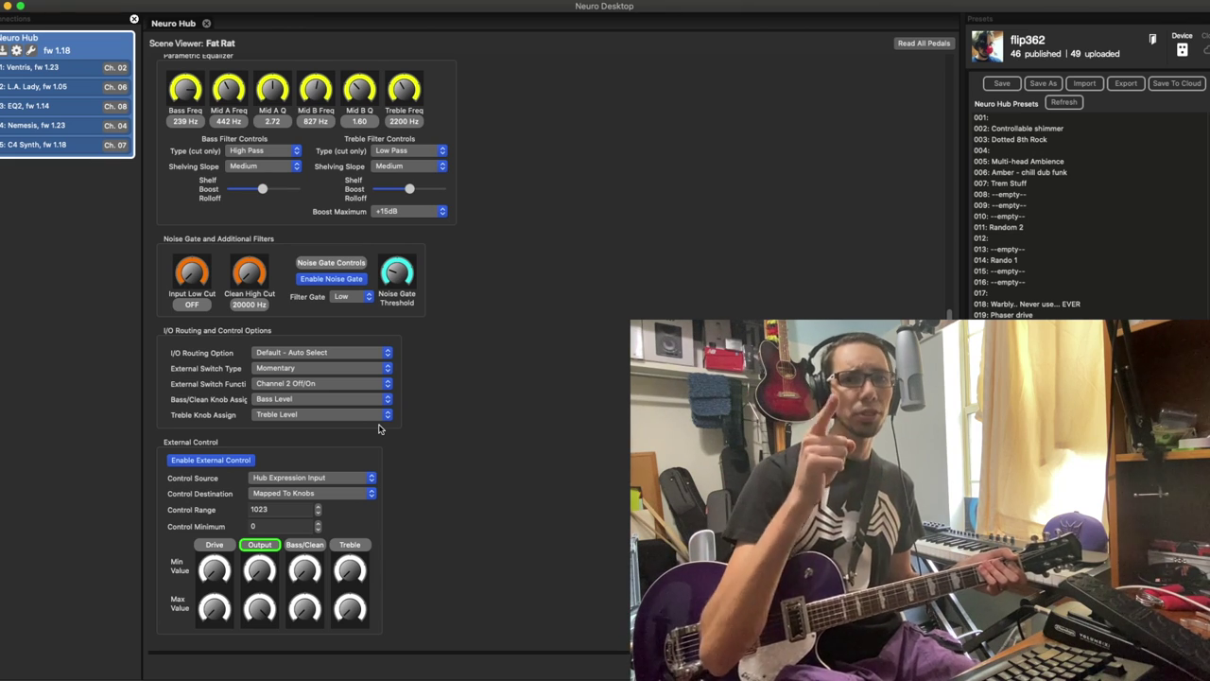
Load preset 002 Controllable shimmer without saving the changes to Fat Rat.
{"action": "scroll", "coordinate": [378, 429], "scroll_direction": "up", "scroll_amount": 5}
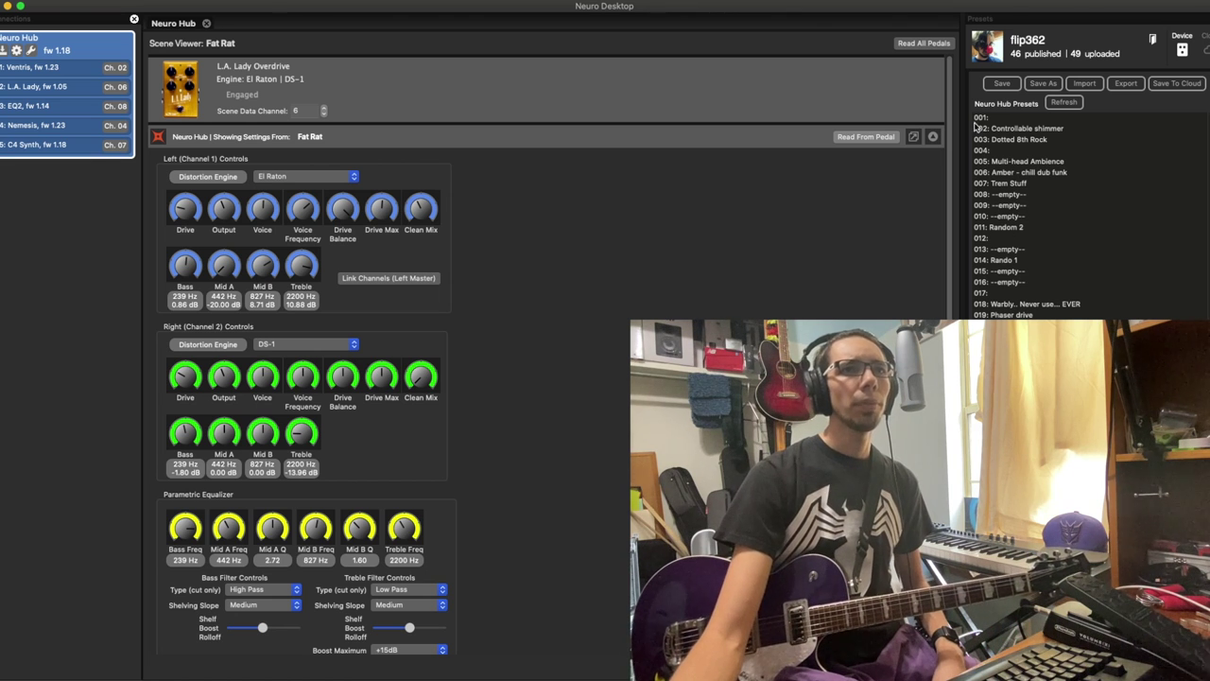
{"action": "double_click", "coordinate": [1016, 132]}
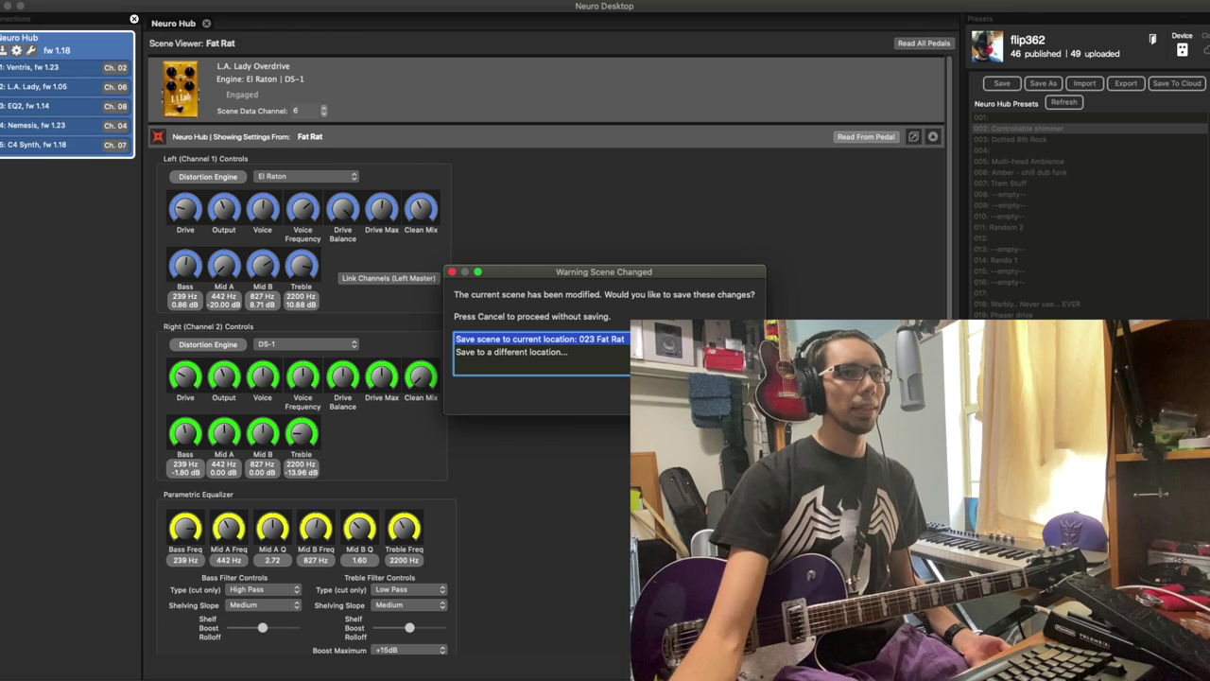
{"action": "key", "text": "Escape"}
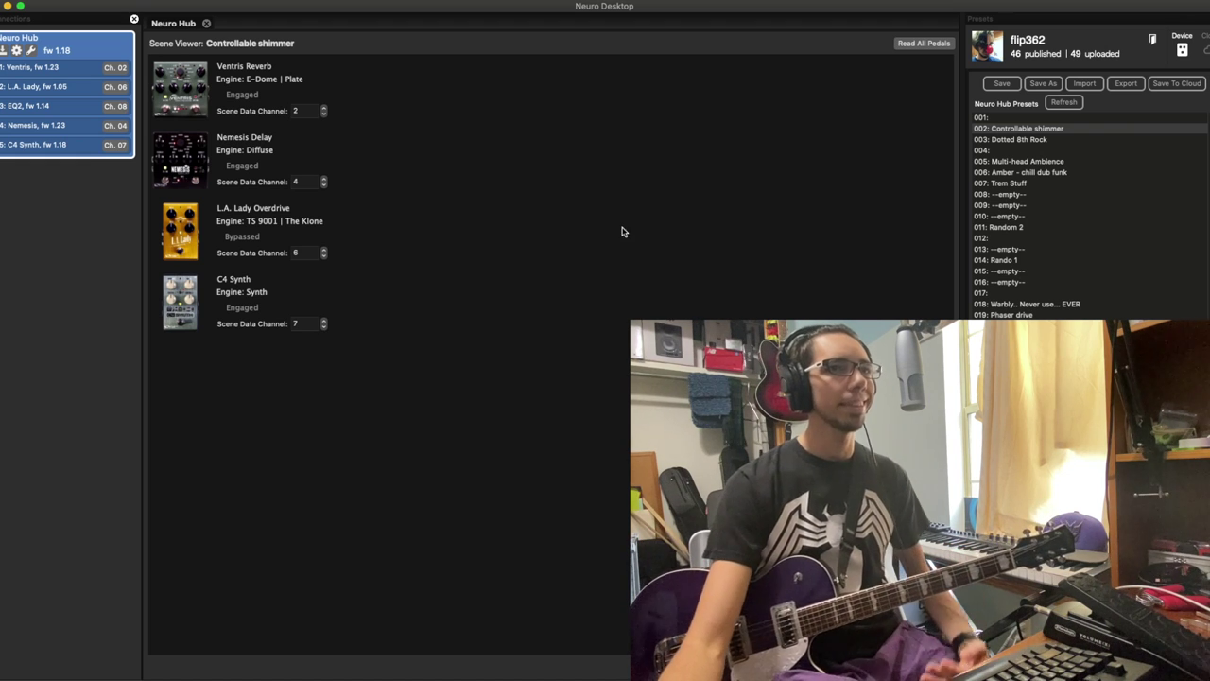
Examine the C4 Synth's voices, processors and external control assignments in the Controllable shimmer scene.
{"action": "left_click", "coordinate": [237, 295]}
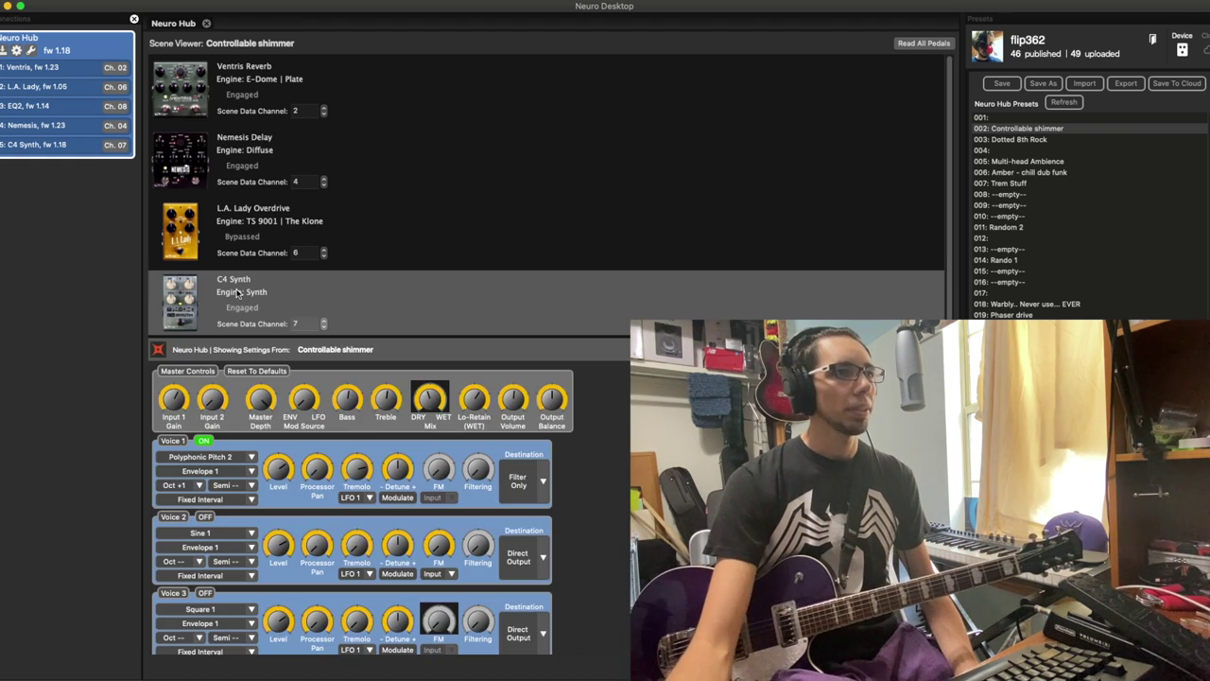
{"action": "scroll", "coordinate": [546, 359], "scroll_direction": "down", "scroll_amount": 3}
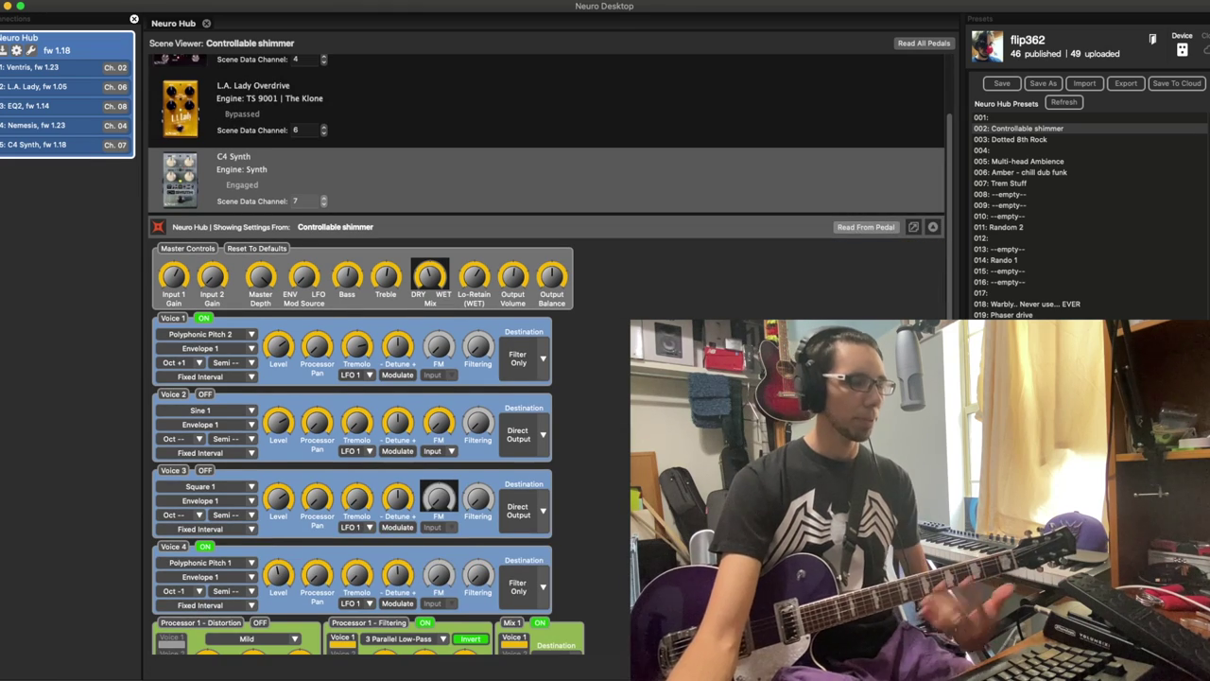
{"action": "scroll", "coordinate": [550, 354], "scroll_direction": "down", "scroll_amount": 12}
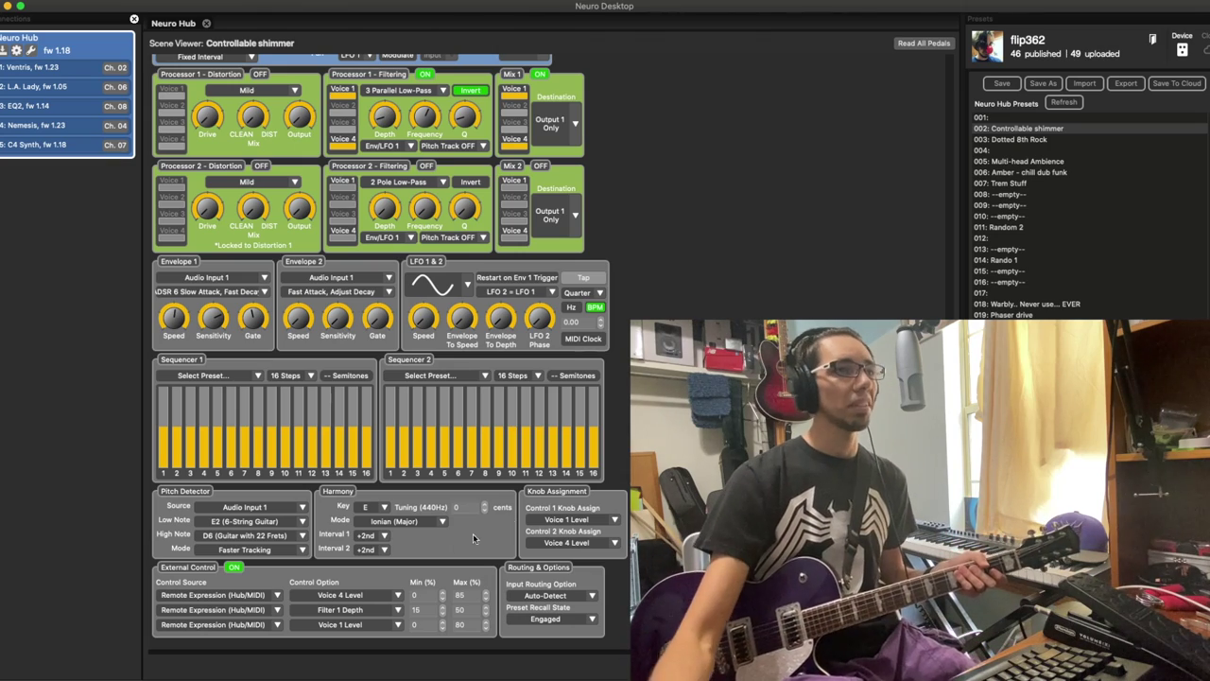
{"action": "scroll", "coordinate": [473, 533], "scroll_direction": "up", "scroll_amount": 15}
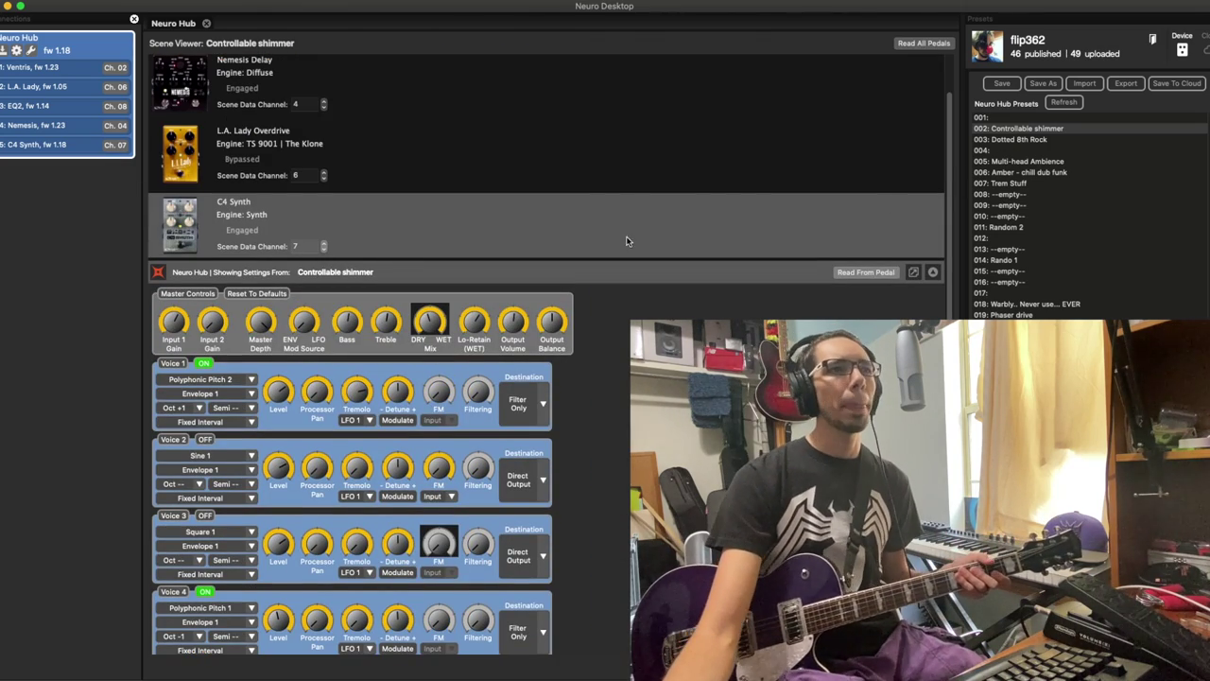
Examine the Nemesis Delay's engine settings and its expression-to-knob mappings.
{"action": "left_click", "coordinate": [273, 87]}
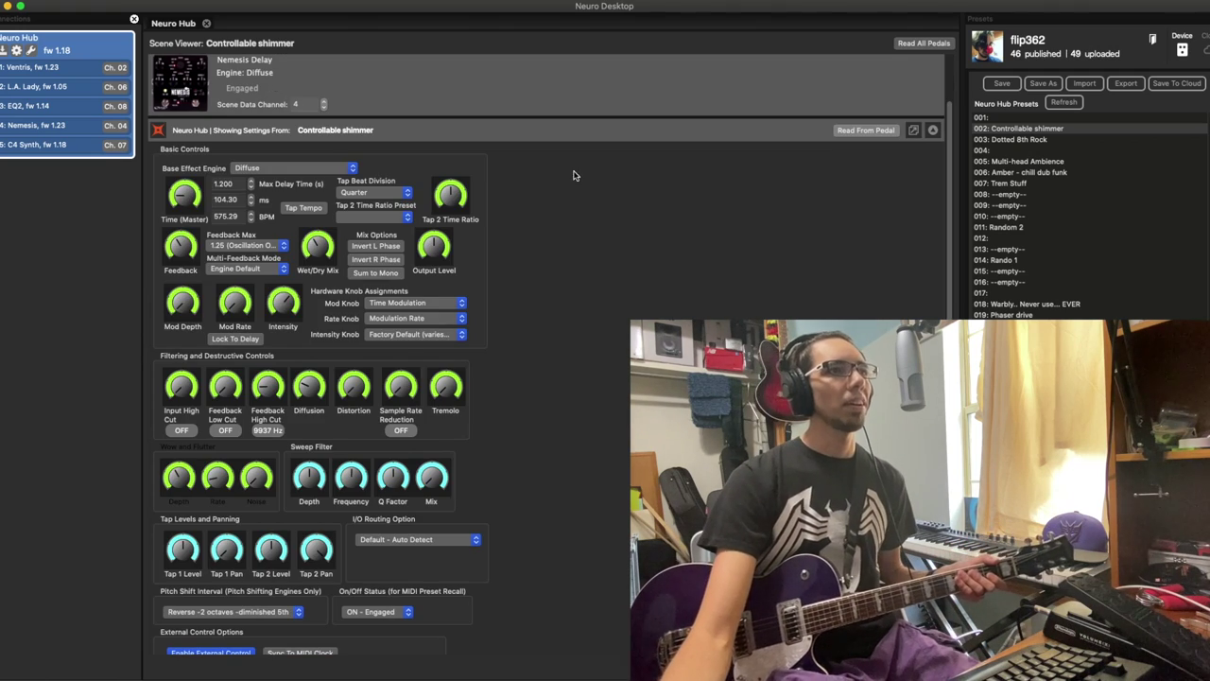
{"action": "scroll", "coordinate": [624, 350], "scroll_direction": "down", "scroll_amount": 10}
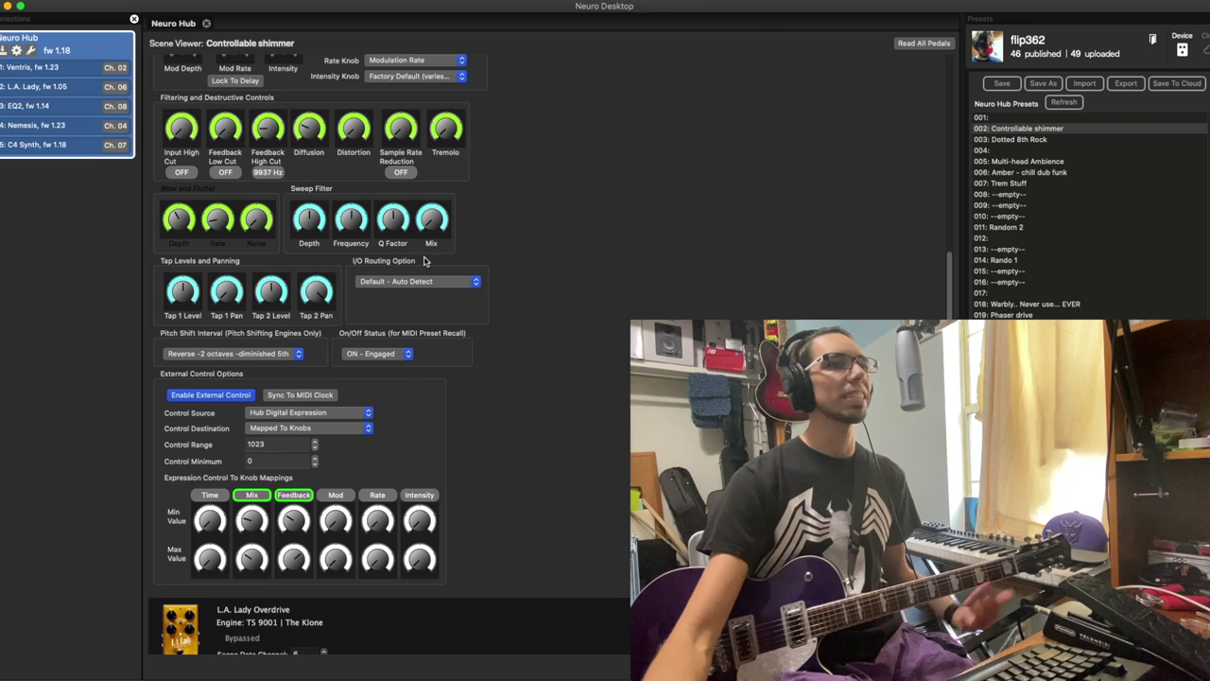
{"action": "scroll", "coordinate": [501, 373], "scroll_direction": "up", "scroll_amount": 10}
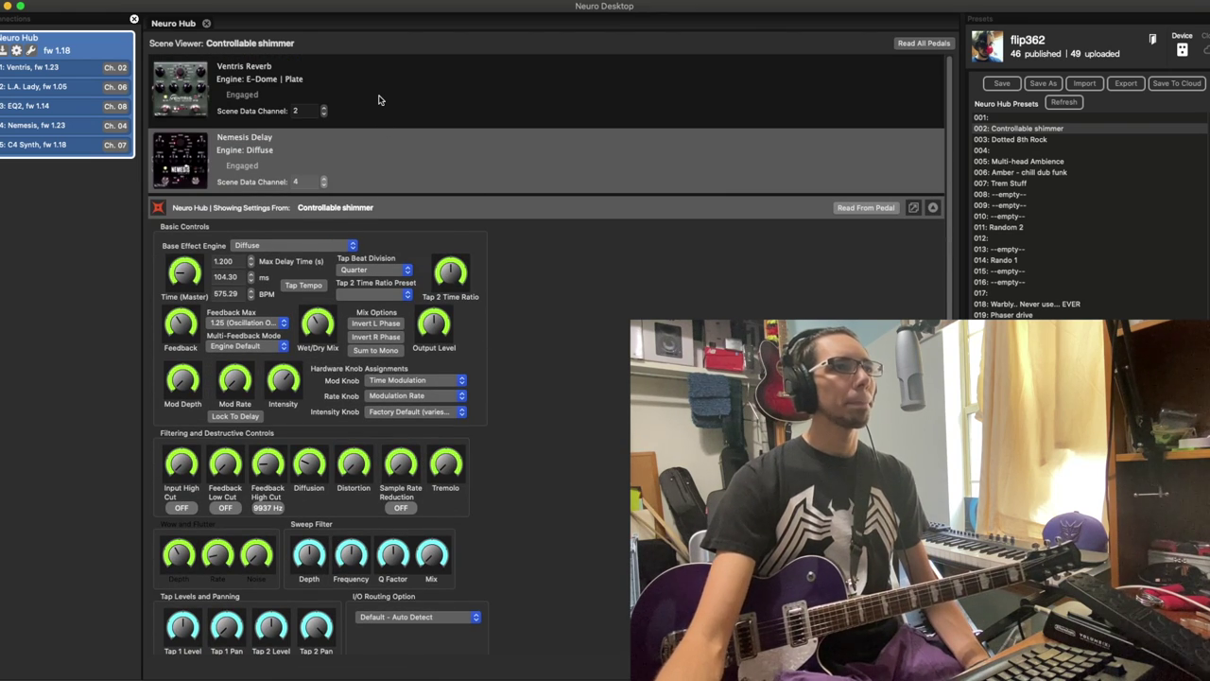
Examine the Ventris Reverb's external control assignments and the full list of parameters available for its first control option.
{"action": "left_click", "coordinate": [347, 91]}
{"action": "scroll", "coordinate": [562, 372], "scroll_direction": "down", "scroll_amount": 5}
{"action": "scroll", "coordinate": [365, 432], "scroll_direction": "down", "scroll_amount": 10}
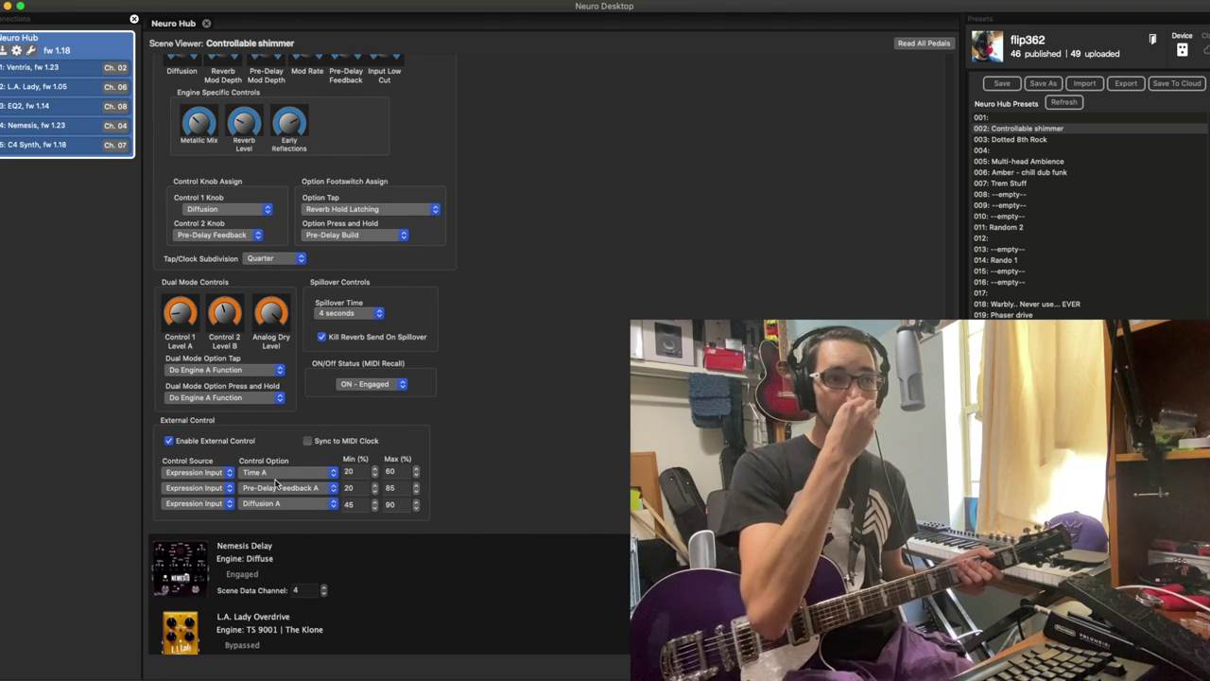
{"action": "left_click", "coordinate": [293, 472]}
{"action": "scroll", "coordinate": [296, 546], "scroll_direction": "down", "scroll_amount": 5}
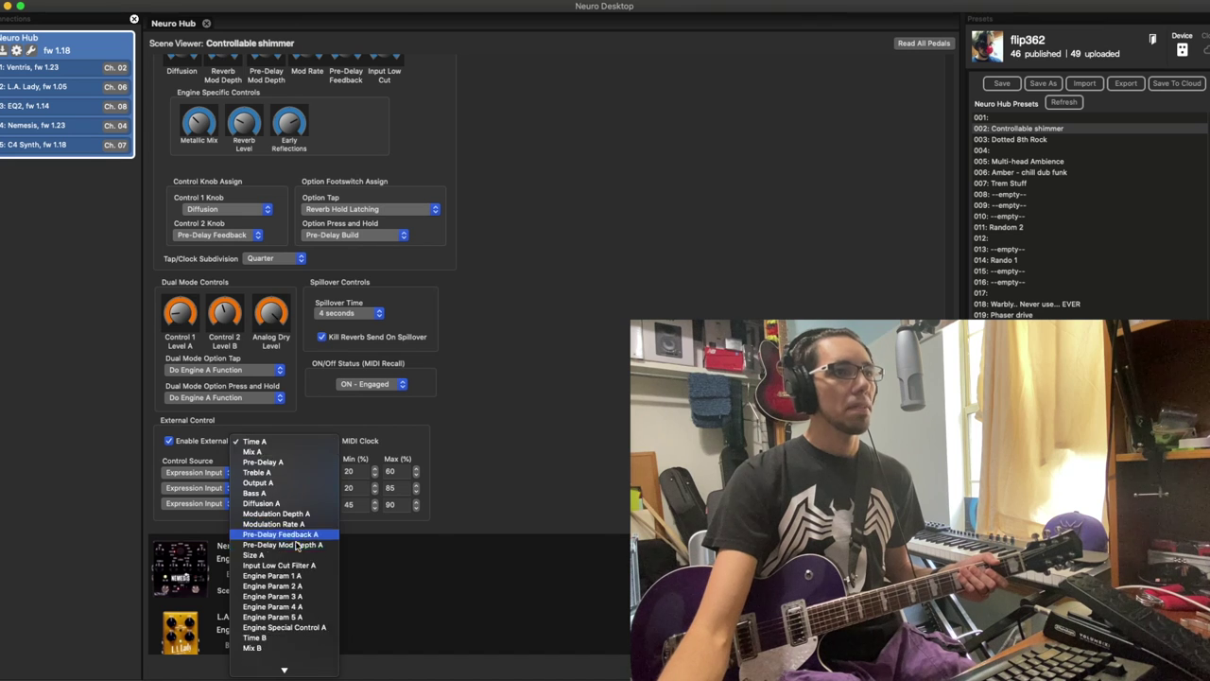
{"action": "scroll", "coordinate": [296, 545], "scroll_direction": "down", "scroll_amount": 2}
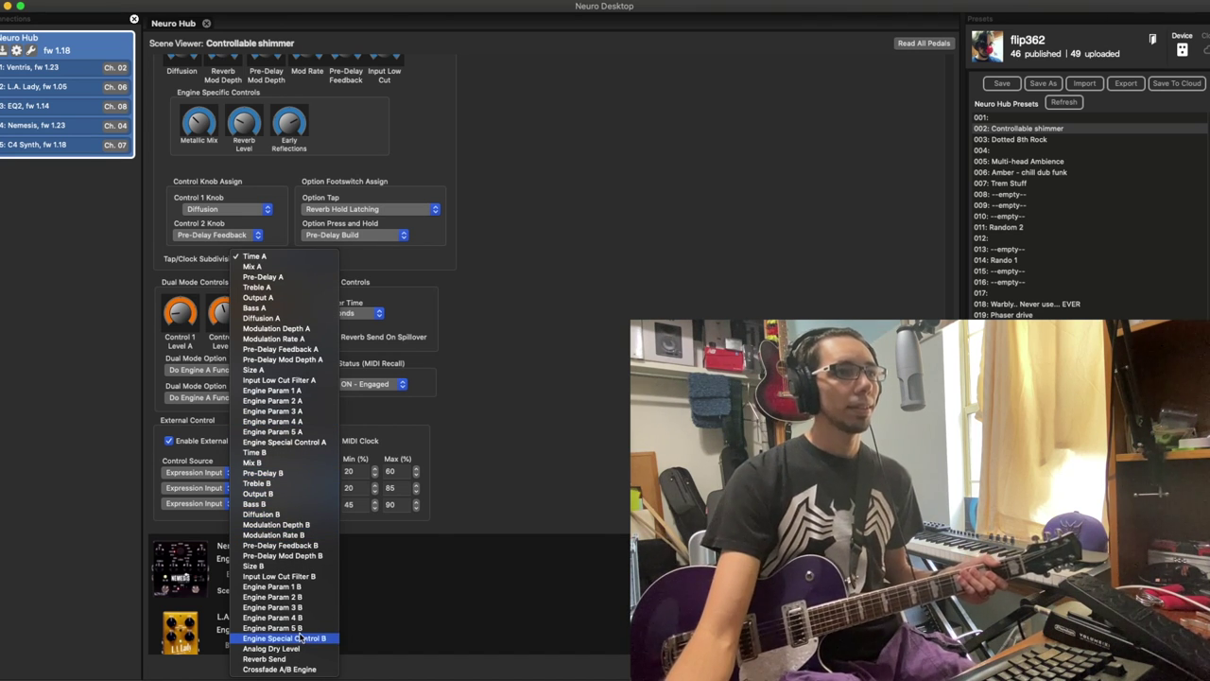
{"action": "left_click", "coordinate": [605, 465]}
{"action": "scroll", "coordinate": [575, 202], "scroll_direction": "up", "scroll_amount": 3}
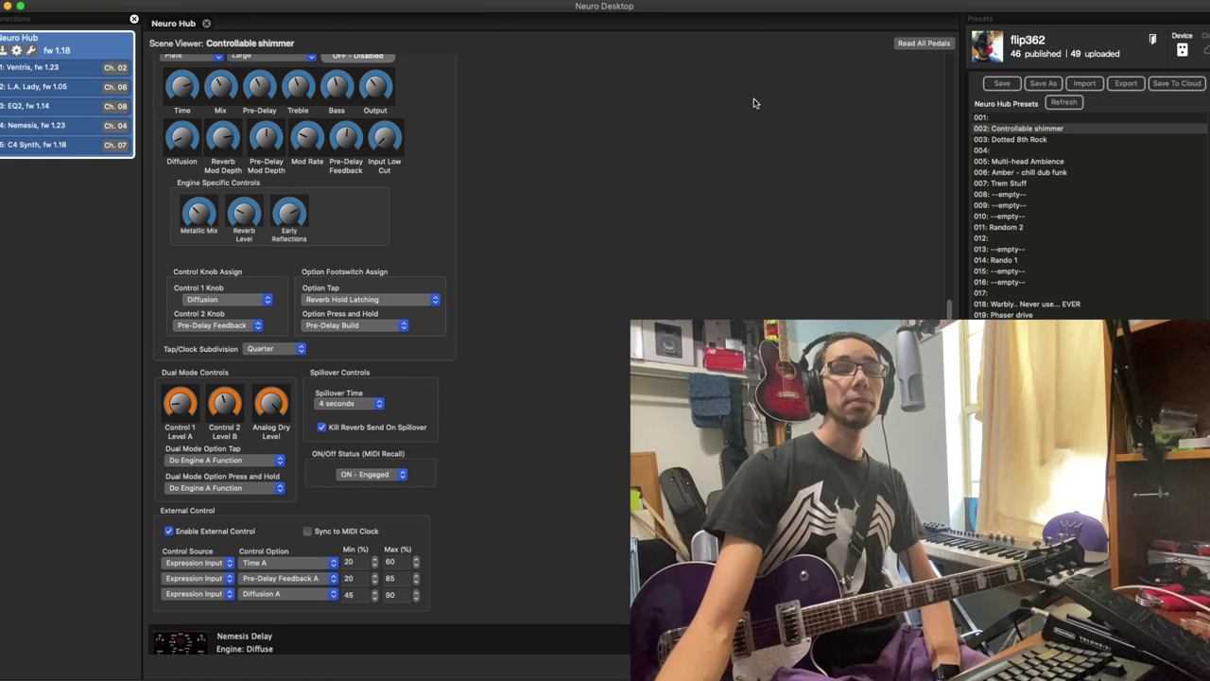
{"action": "scroll", "coordinate": [827, 217], "scroll_direction": "up", "scroll_amount": 5}
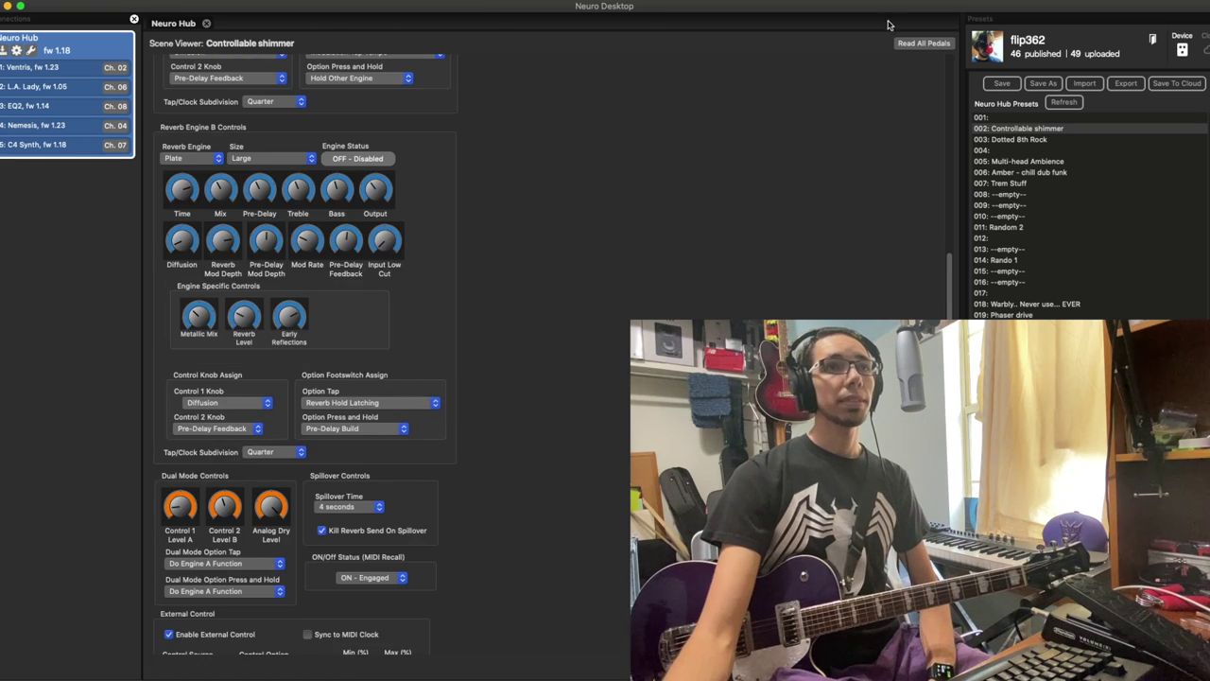
{"action": "scroll", "coordinate": [786, 188], "scroll_direction": "up", "scroll_amount": 3}
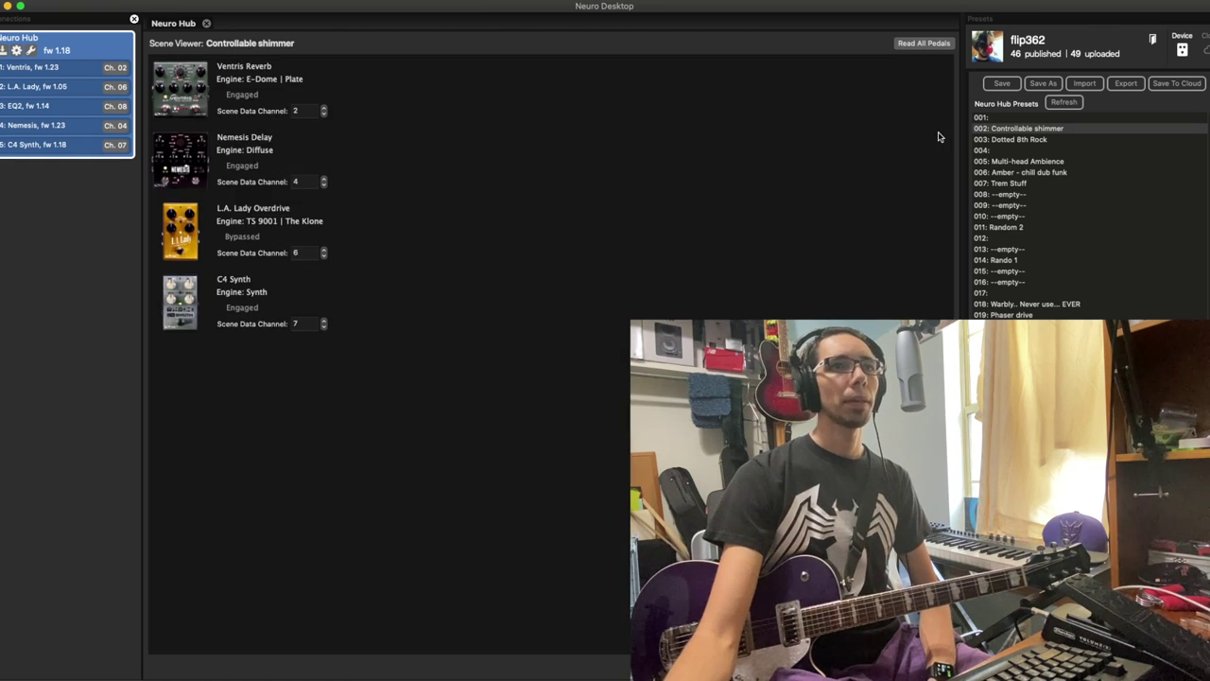
{"action": "left_click", "coordinate": [940, 133]}
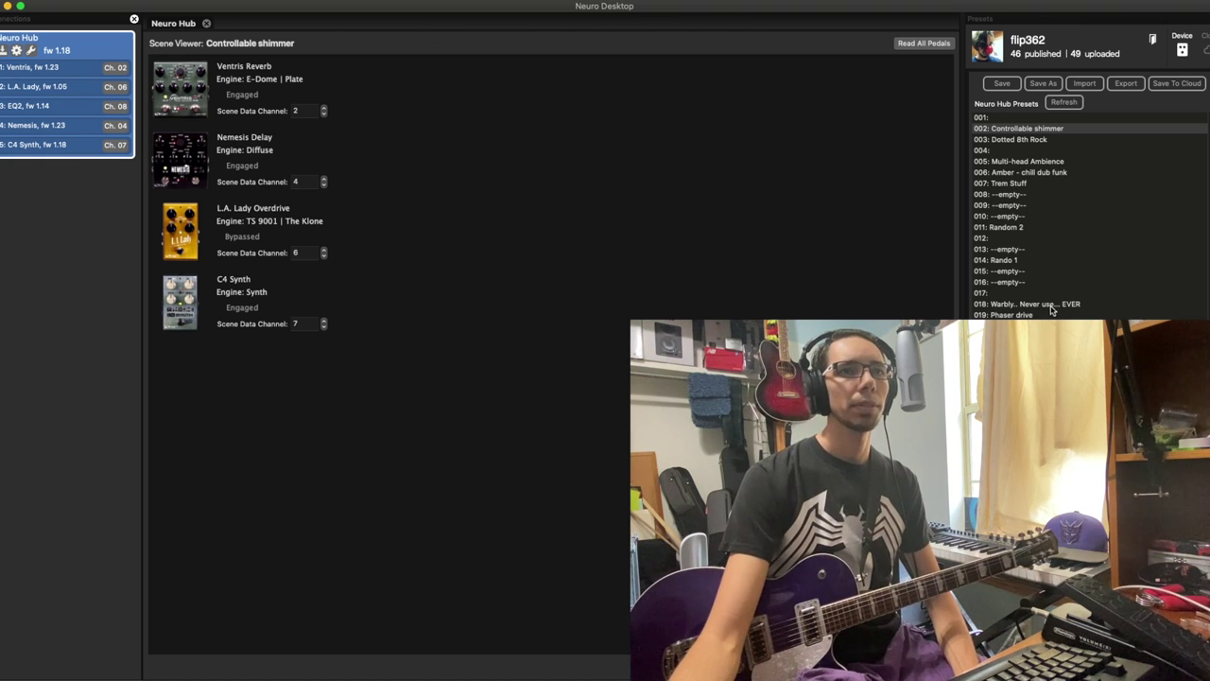
Load preset 019 Phaser drive and examine the C4 Synth's voice, filter, LFO and knob assignment settings.
{"action": "left_click", "coordinate": [1013, 315]}
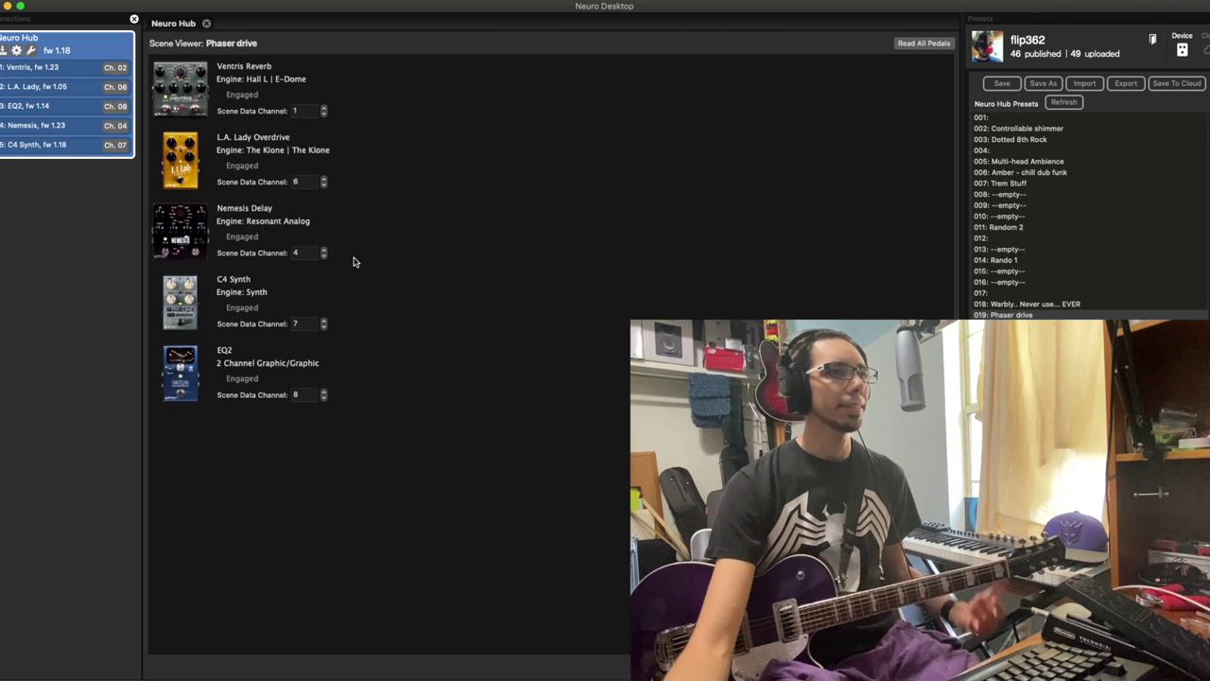
{"action": "left_click", "coordinate": [188, 310]}
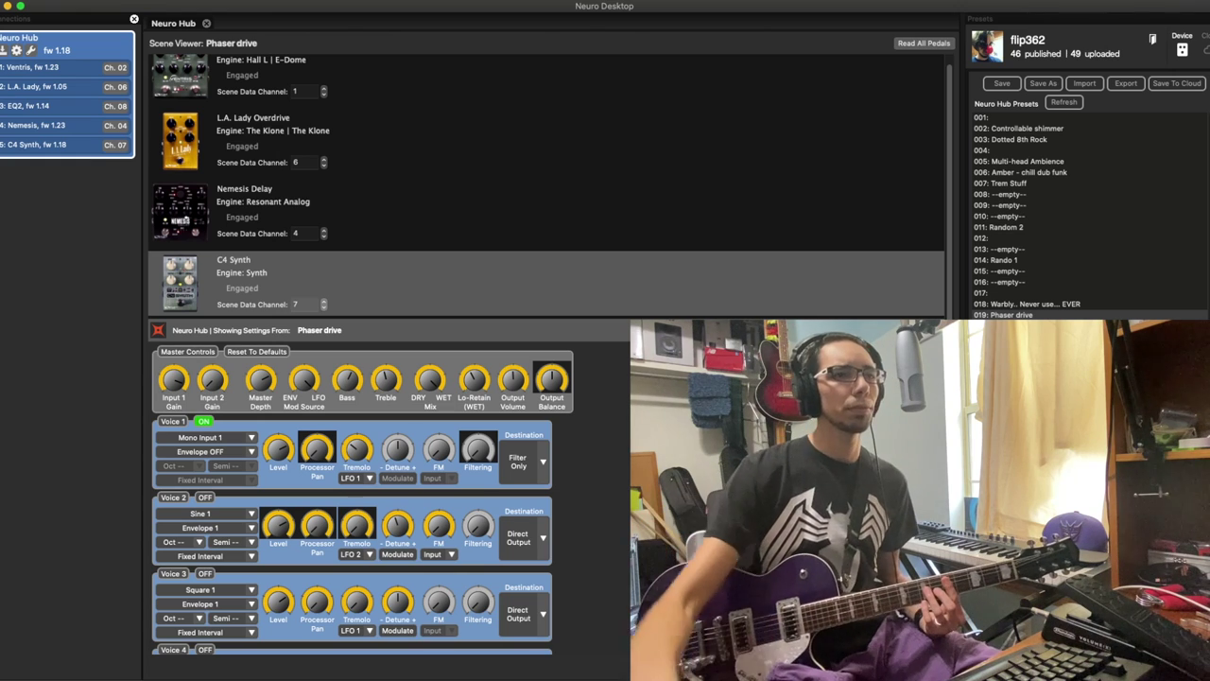
{"action": "scroll", "coordinate": [271, 186], "scroll_direction": "down", "scroll_amount": 10}
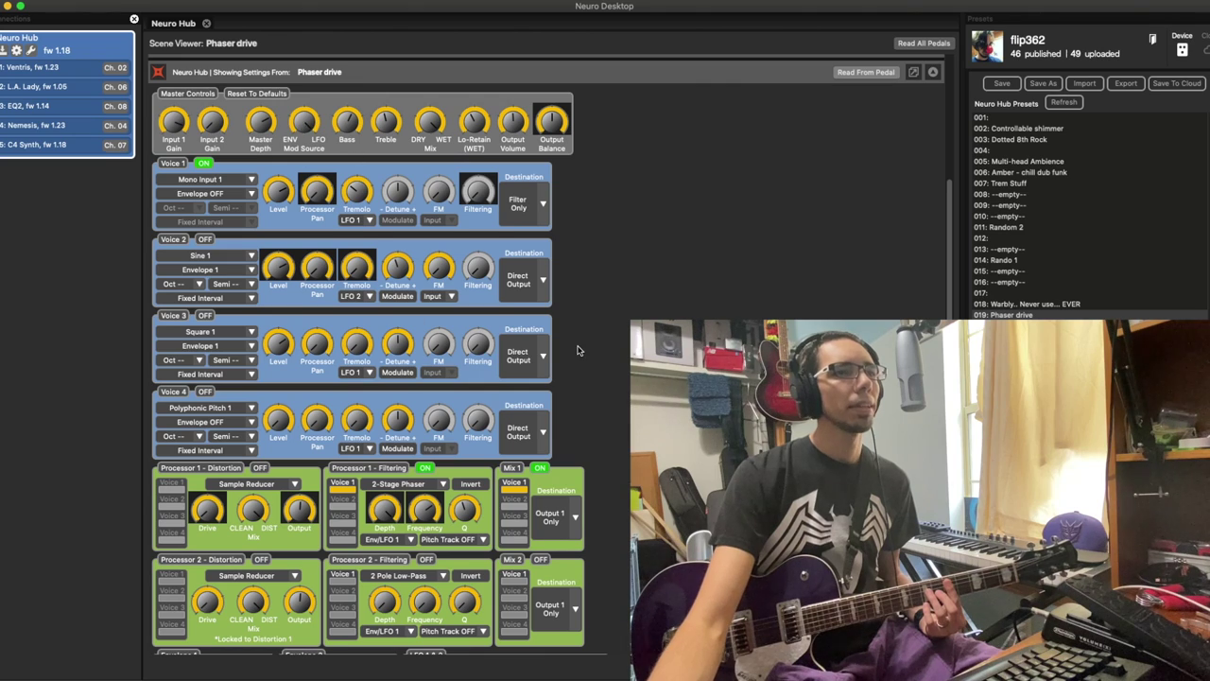
{"action": "scroll", "coordinate": [579, 351], "scroll_direction": "down", "scroll_amount": 10}
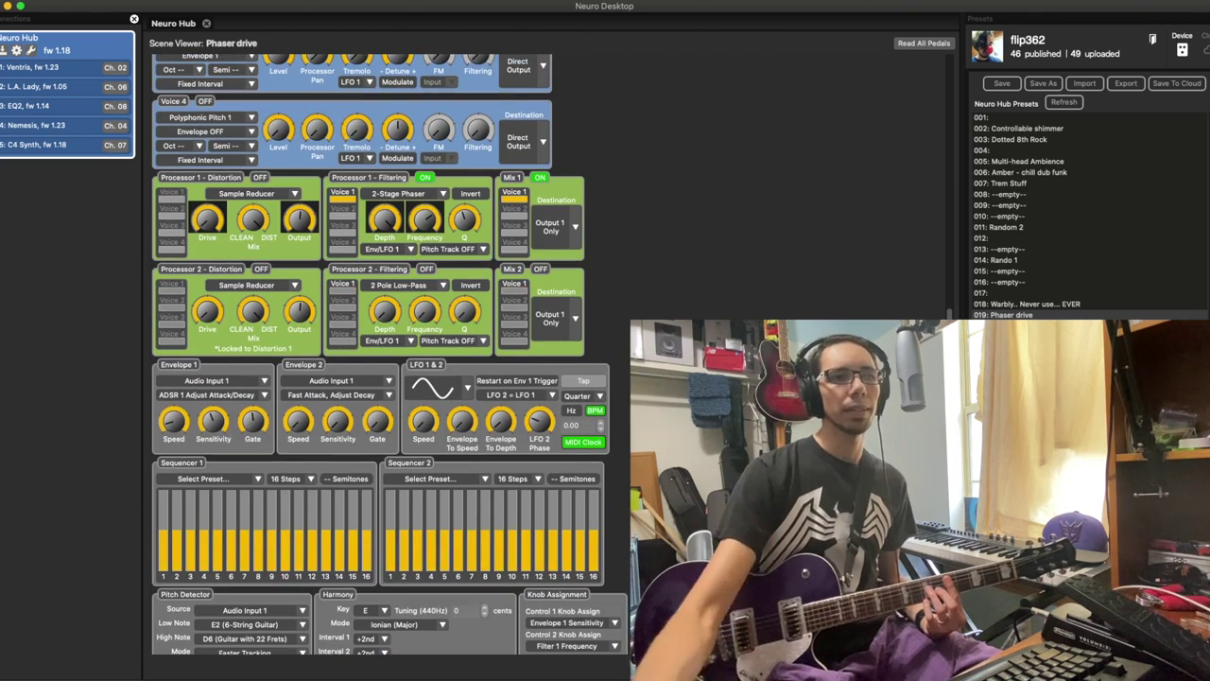
Examine the external control assignments of the C4 Synth and the L.A. Lady Overdrive in the Phaser drive scene.
{"action": "scroll", "coordinate": [377, 530], "scroll_direction": "down", "scroll_amount": 5}
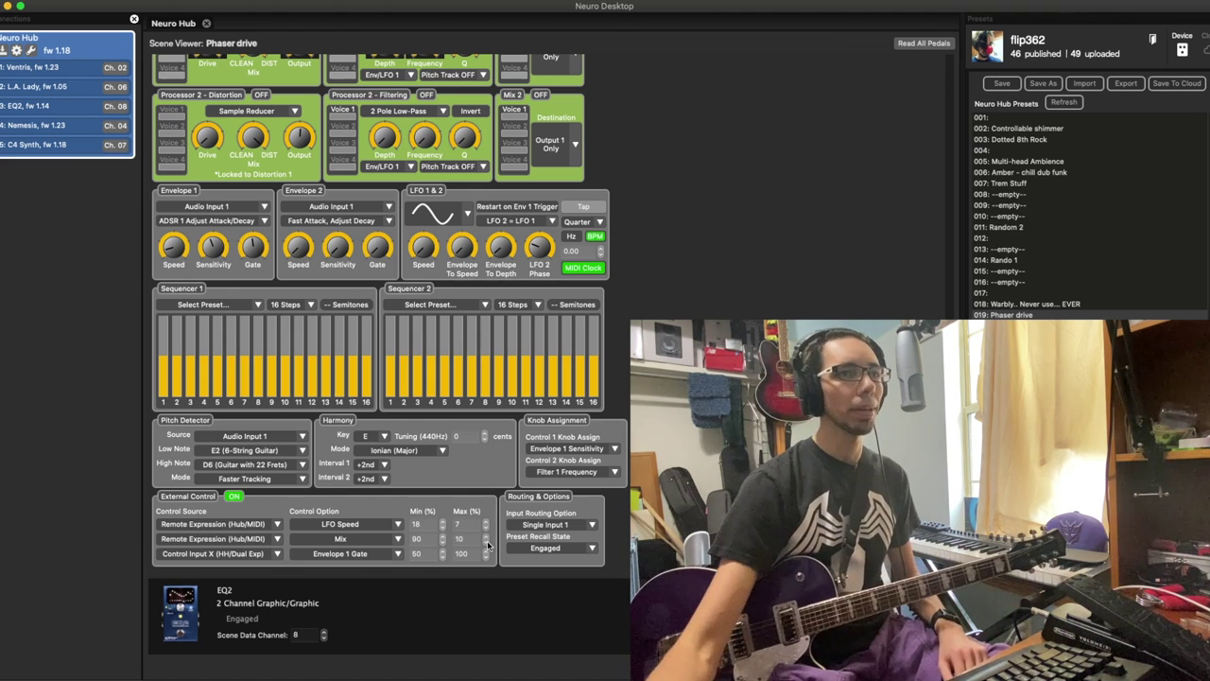
{"action": "scroll", "coordinate": [520, 586], "scroll_direction": "up", "scroll_amount": 15}
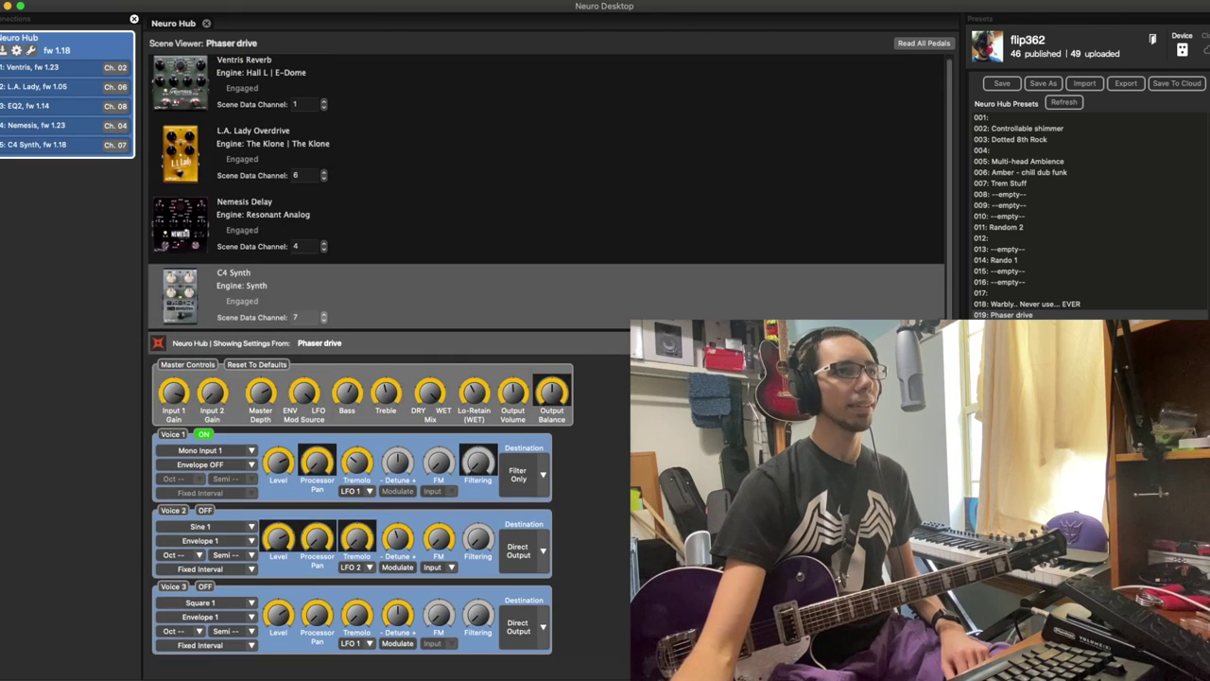
{"action": "left_click", "coordinate": [252, 133]}
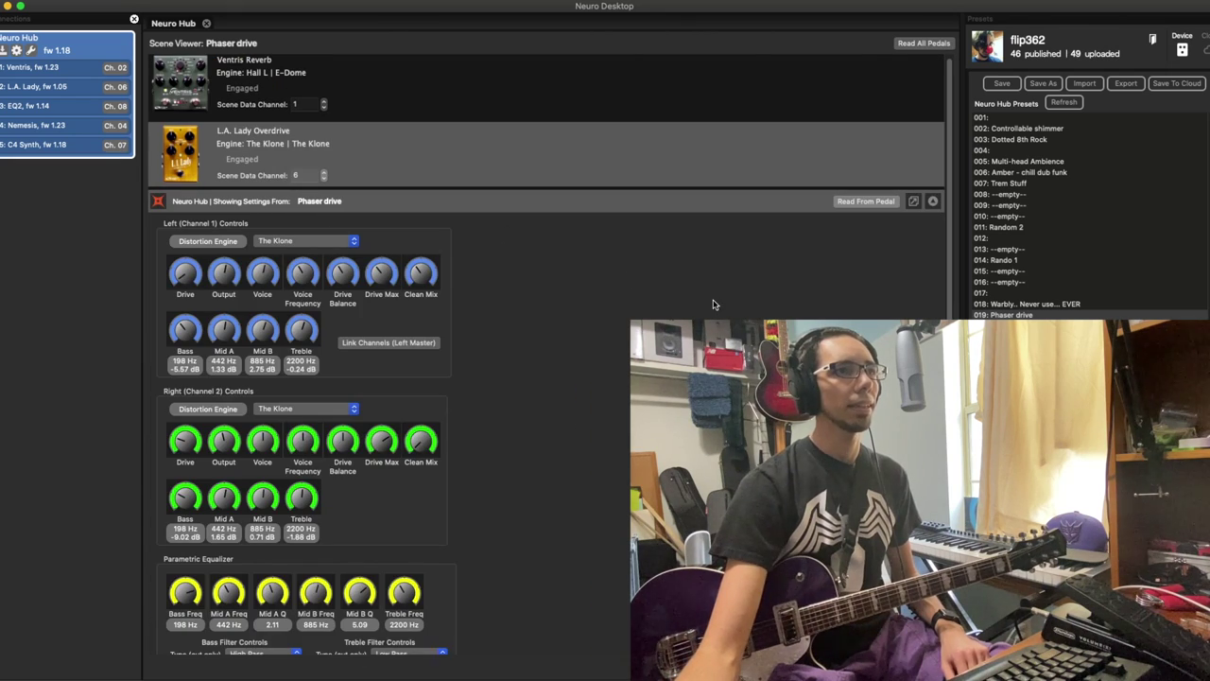
{"action": "scroll", "coordinate": [521, 321], "scroll_direction": "down", "scroll_amount": 10}
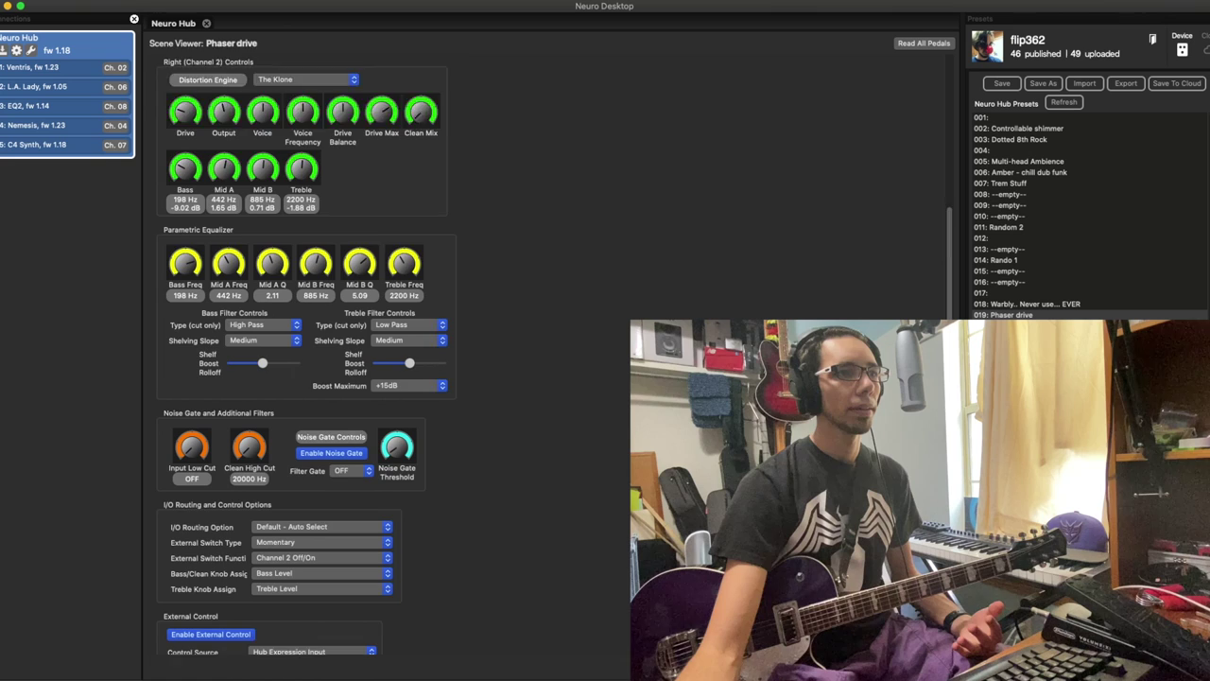
{"action": "scroll", "coordinate": [329, 393], "scroll_direction": "down", "scroll_amount": 5}
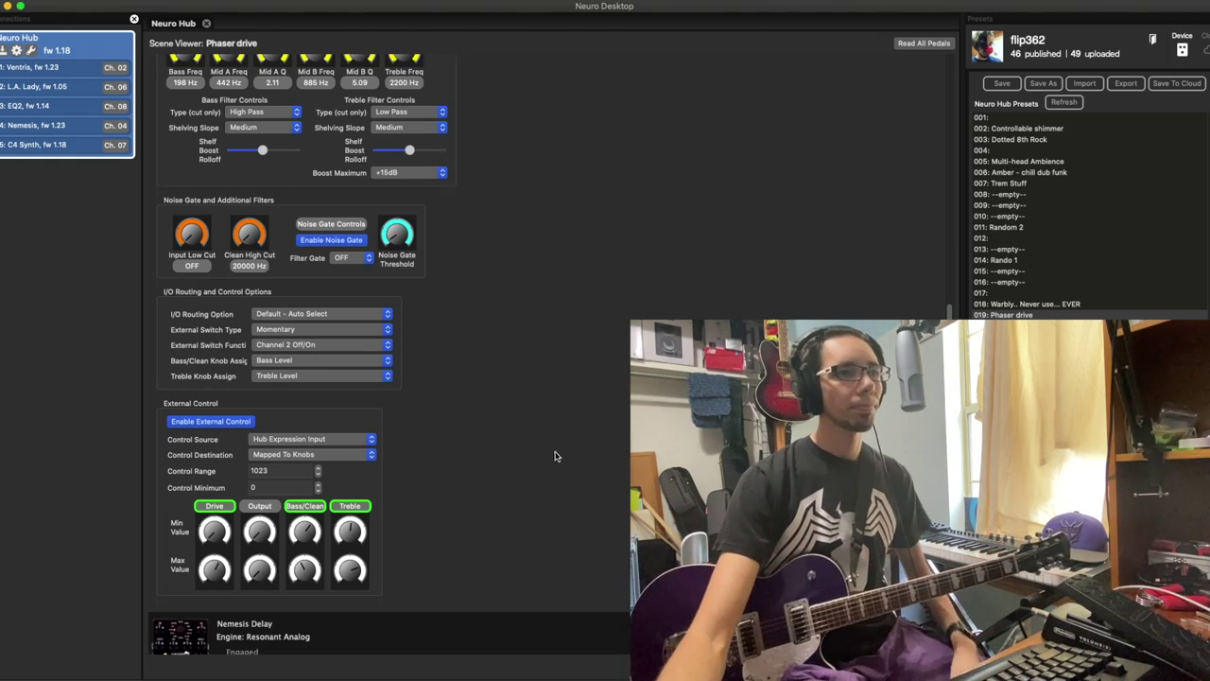
{"action": "scroll", "coordinate": [554, 455], "scroll_direction": "up", "scroll_amount": 10}
{"action": "scroll", "coordinate": [589, 284], "scroll_direction": "down", "scroll_amount": 10}
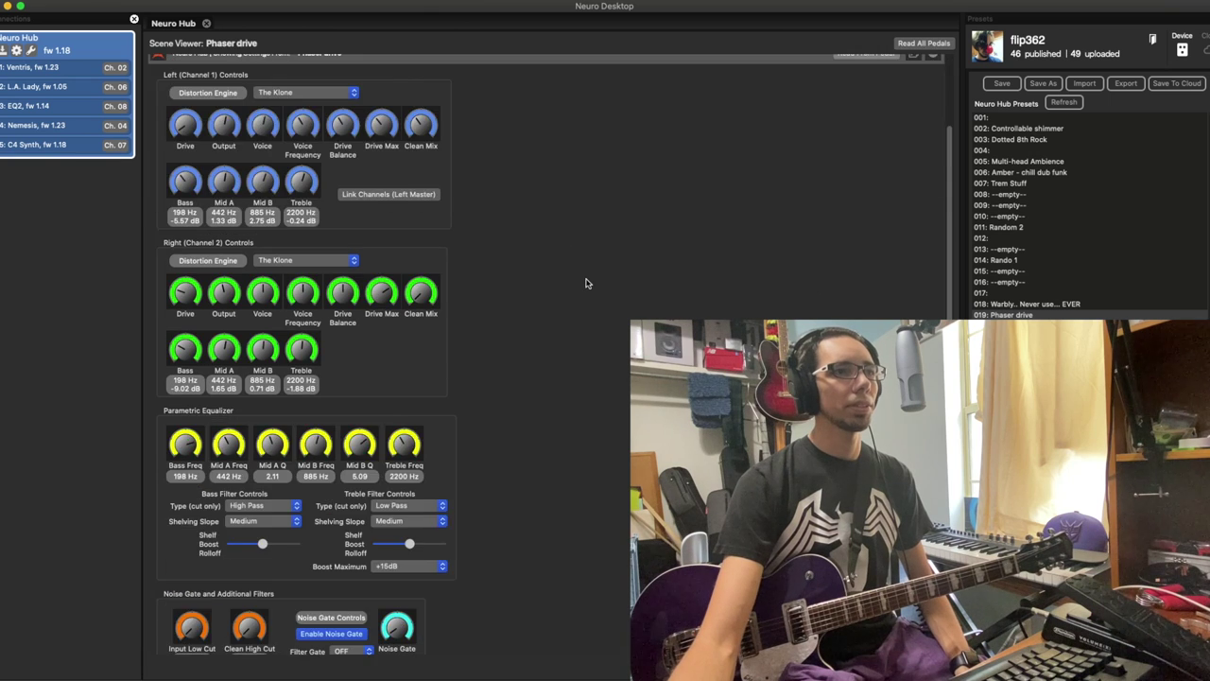
{"action": "scroll", "coordinate": [402, 519], "scroll_direction": "down", "scroll_amount": 5}
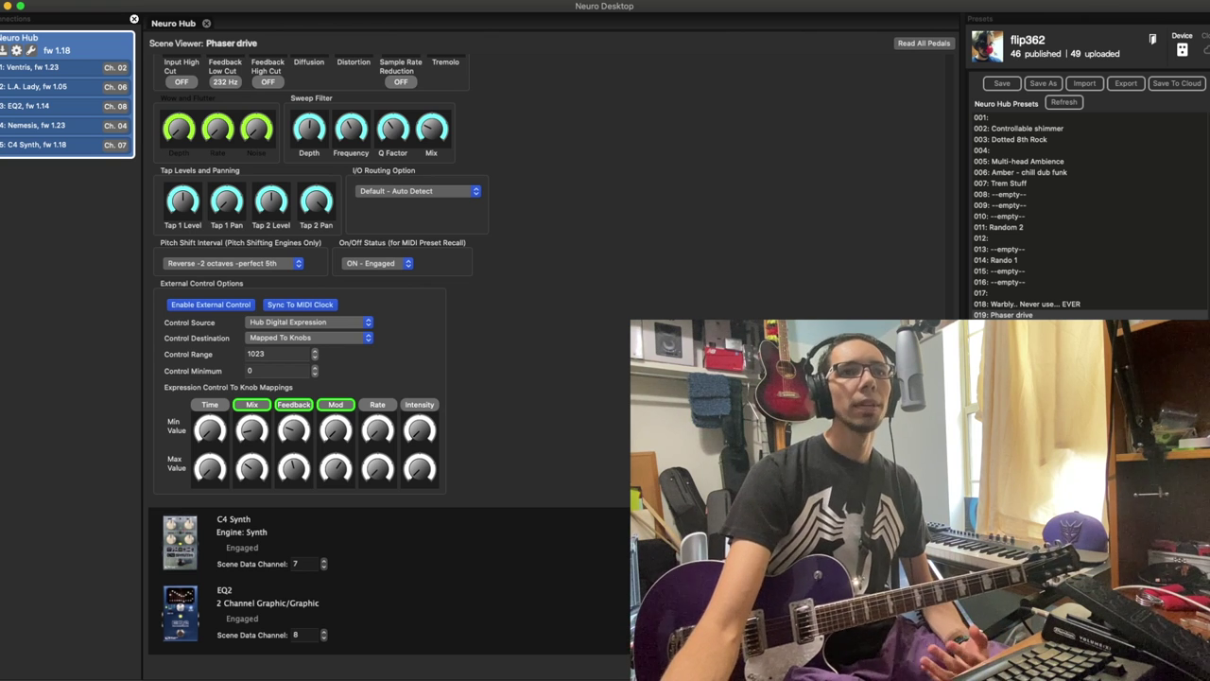
Load the Upset stomach preset and examine the Nemesis Delay's engine settings and expression-to-knob mappings.
{"action": "key", "text": "Down"}
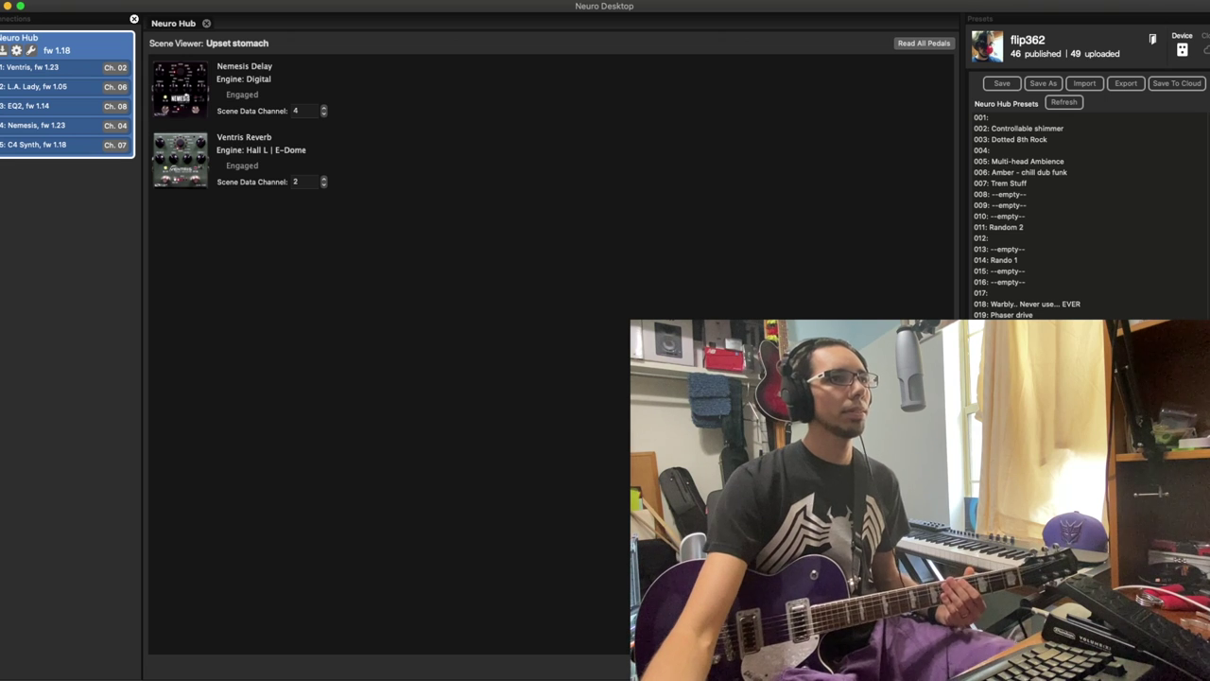
{"action": "left_click", "coordinate": [204, 85]}
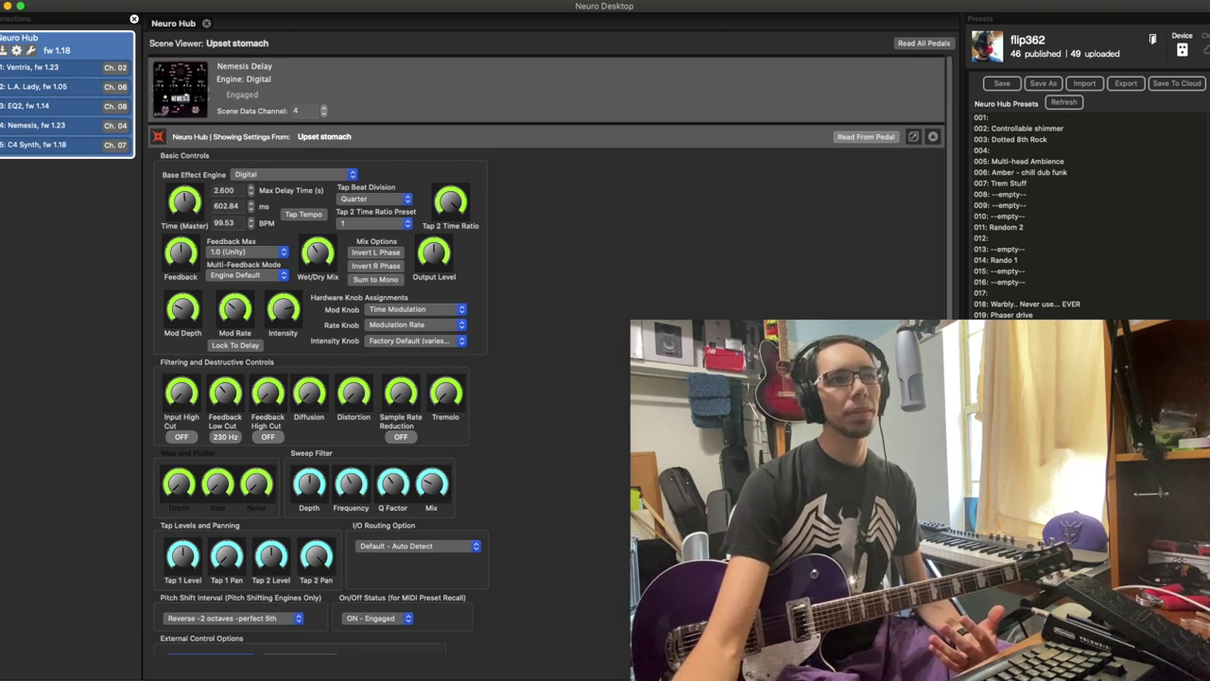
{"action": "scroll", "coordinate": [558, 379], "scroll_direction": "down", "scroll_amount": 5}
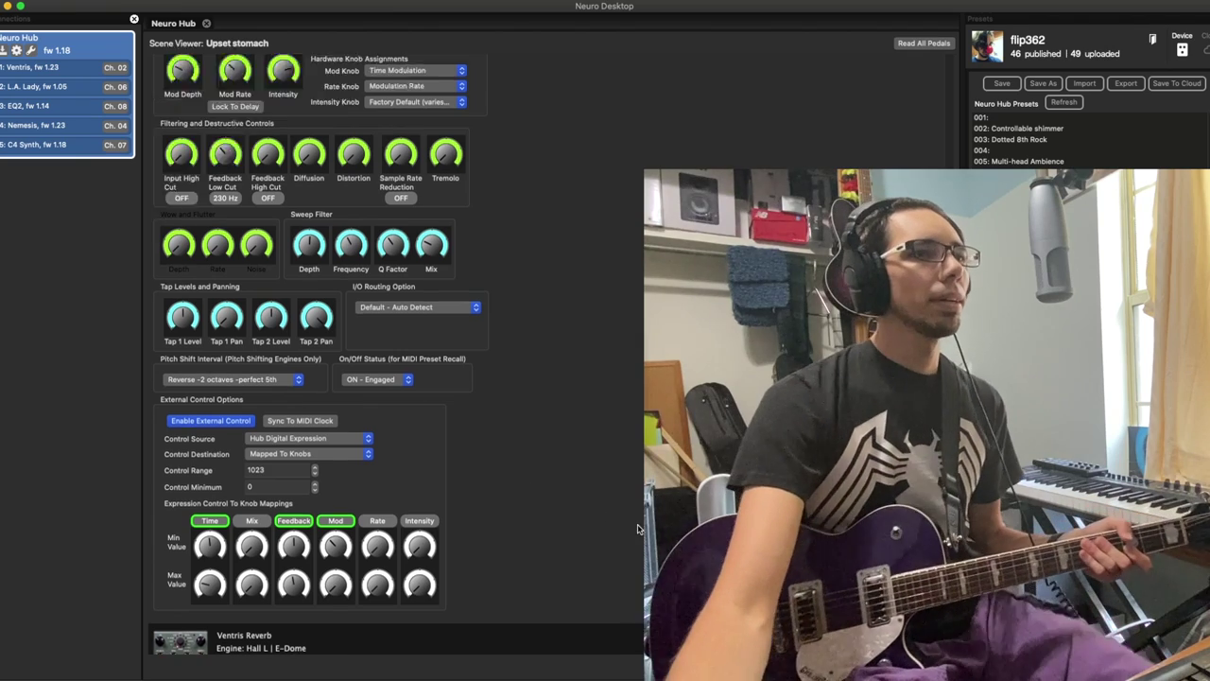
{"action": "scroll", "coordinate": [598, 514], "scroll_direction": "up", "scroll_amount": 5}
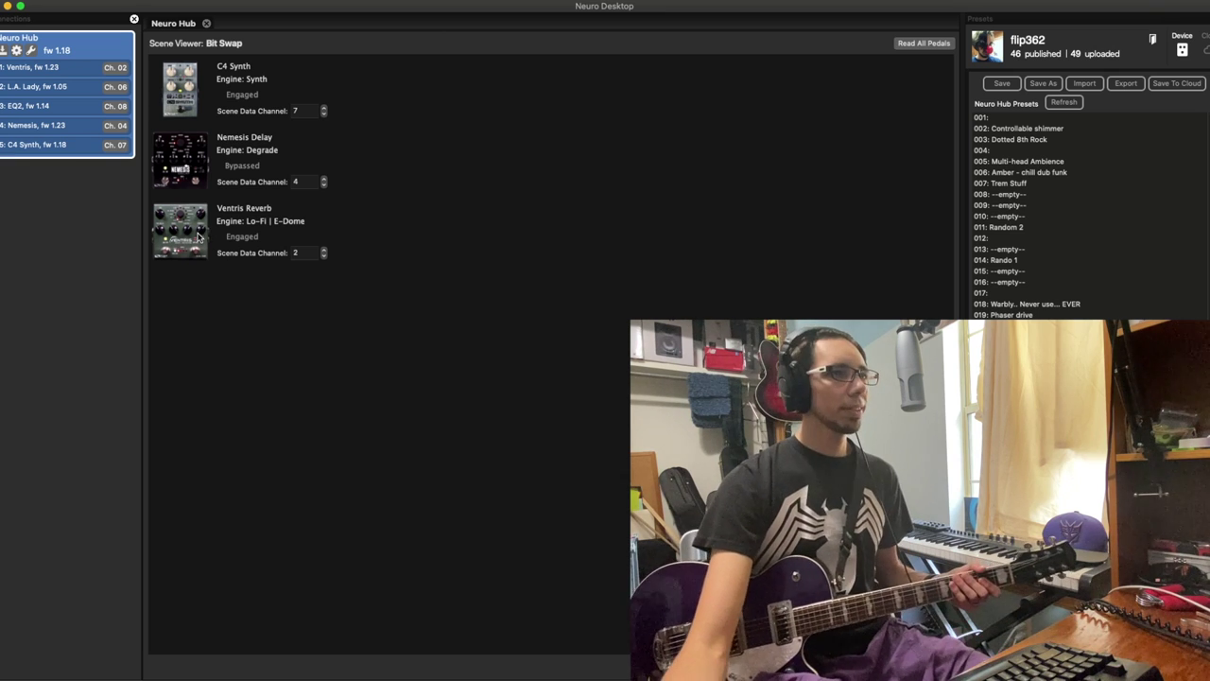
Examine the C4 Synth's distortion and filter processors and its external control assignments in the Bit Swap scene.
{"action": "left_click", "coordinate": [196, 100]}
{"action": "scroll", "coordinate": [378, 359], "scroll_direction": "down", "scroll_amount": 15}
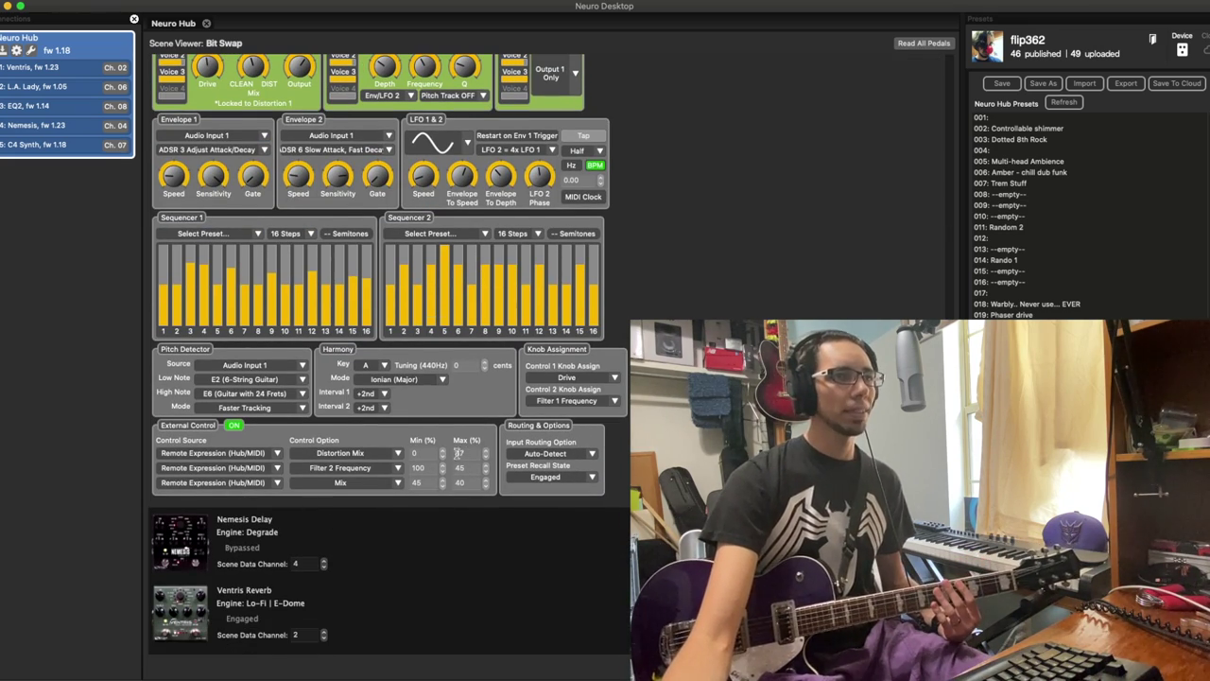
{"action": "scroll", "coordinate": [343, 300], "scroll_direction": "up", "scroll_amount": 4}
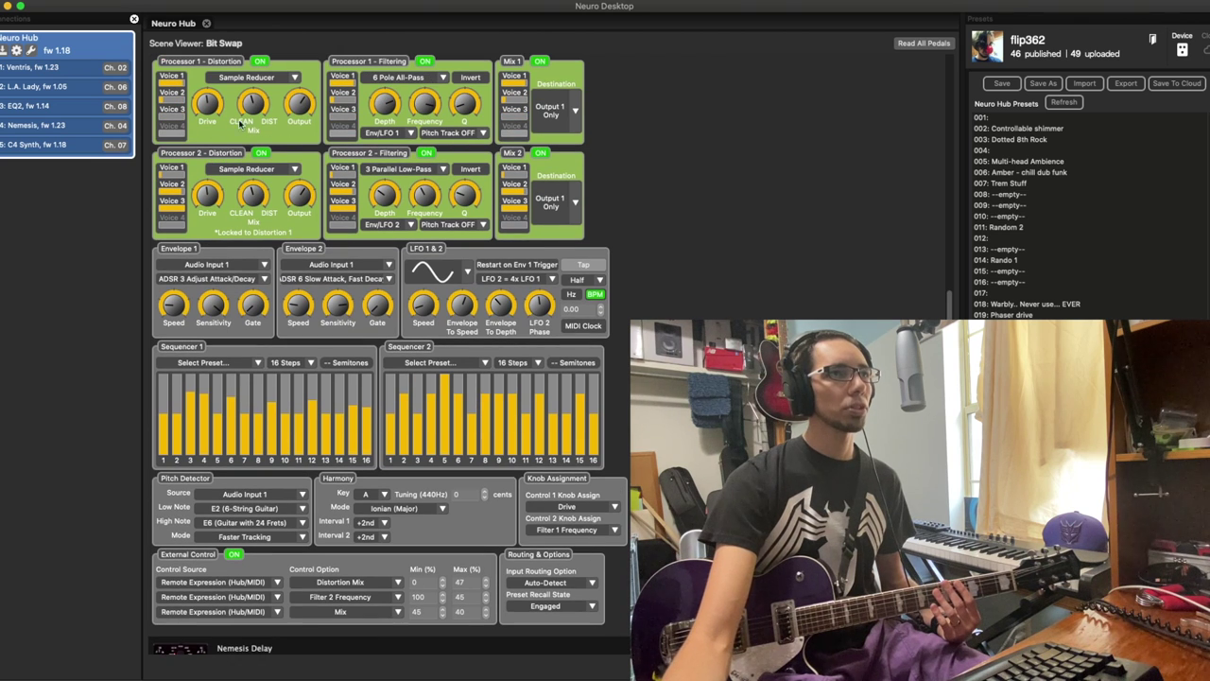
{"action": "scroll", "coordinate": [245, 116], "scroll_direction": "down", "scroll_amount": 4}
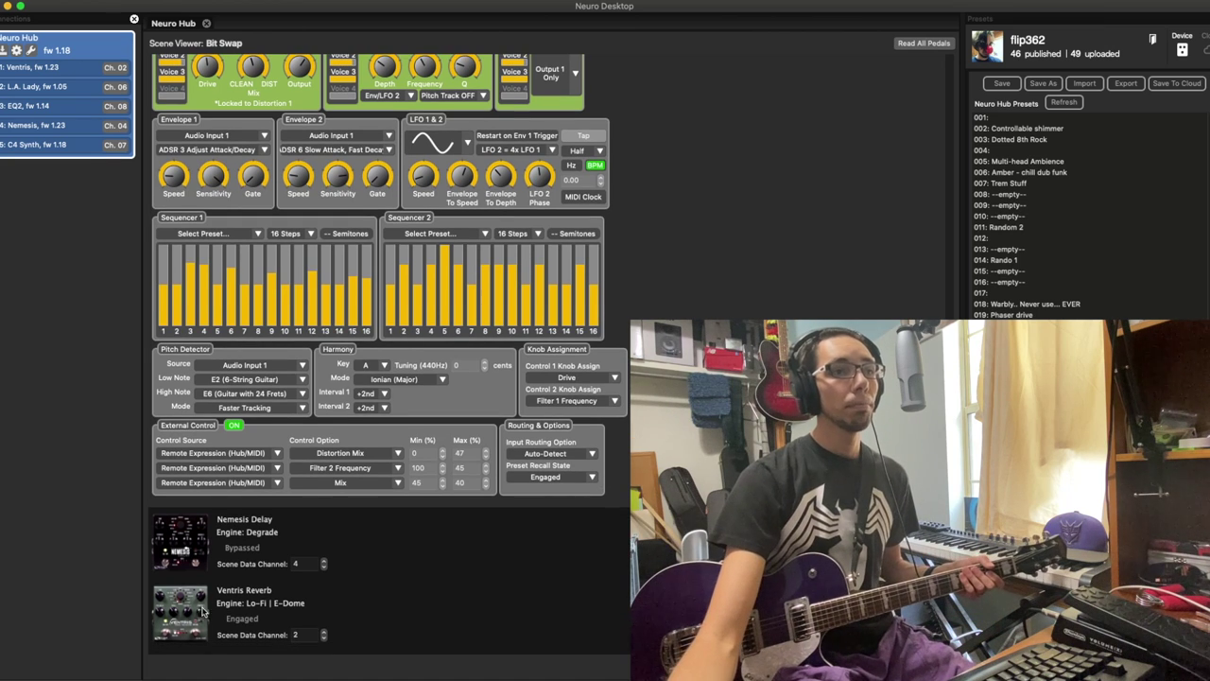
Compare the Ventris Reverb's Engine A controls with its external control options and their minimum and maximum values in the Bit Swap scene.
{"action": "left_click", "coordinate": [270, 590]}
{"action": "scroll", "coordinate": [548, 510], "scroll_direction": "down", "scroll_amount": 1}
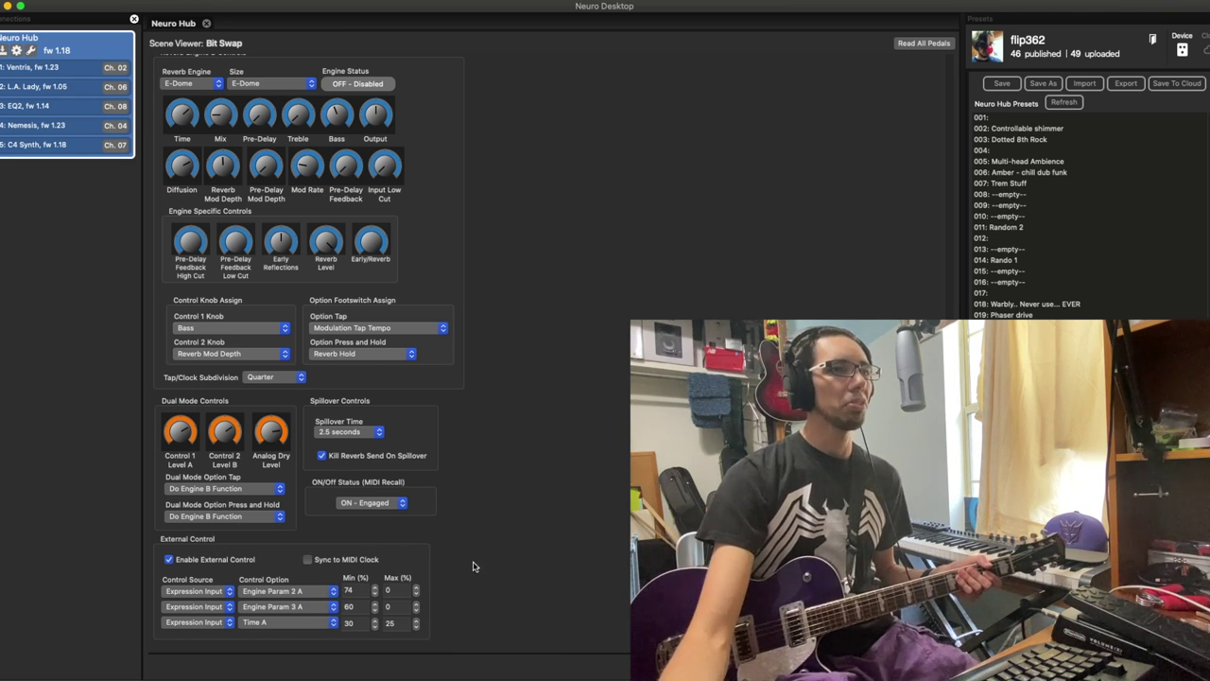
{"action": "scroll", "coordinate": [606, 537], "scroll_direction": "up", "scroll_amount": 1}
{"action": "scroll", "coordinate": [606, 537], "scroll_direction": "up", "scroll_amount": 10}
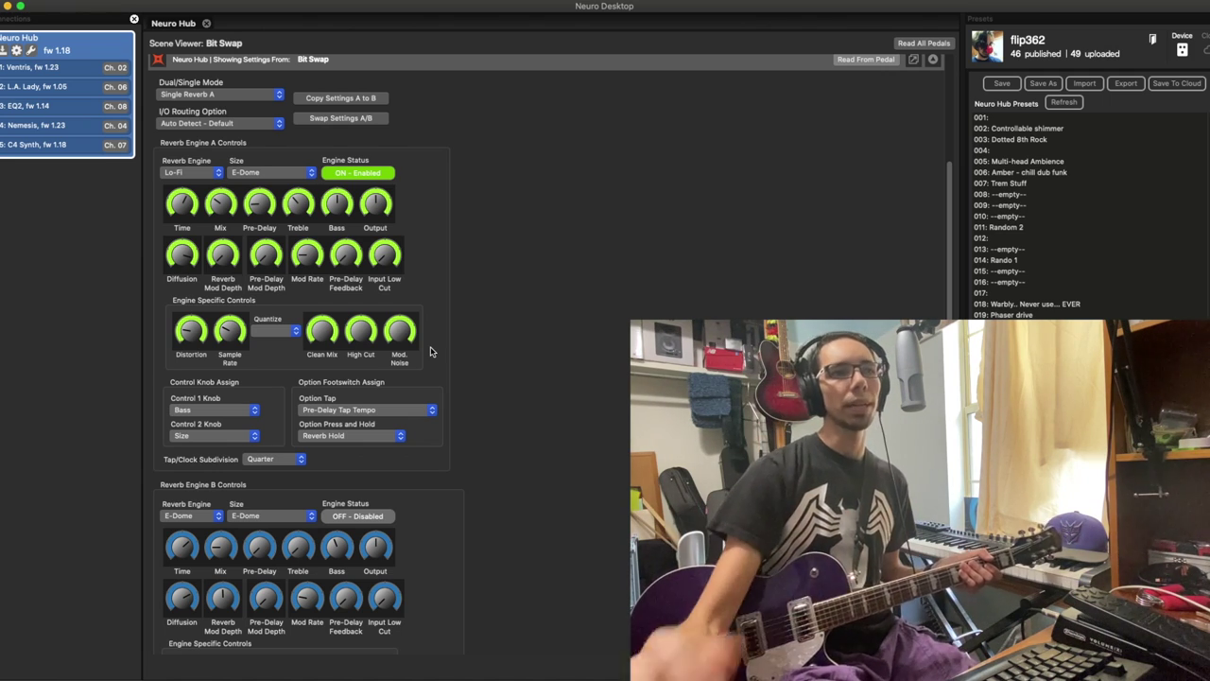
{"action": "scroll", "coordinate": [516, 416], "scroll_direction": "down", "scroll_amount": 10}
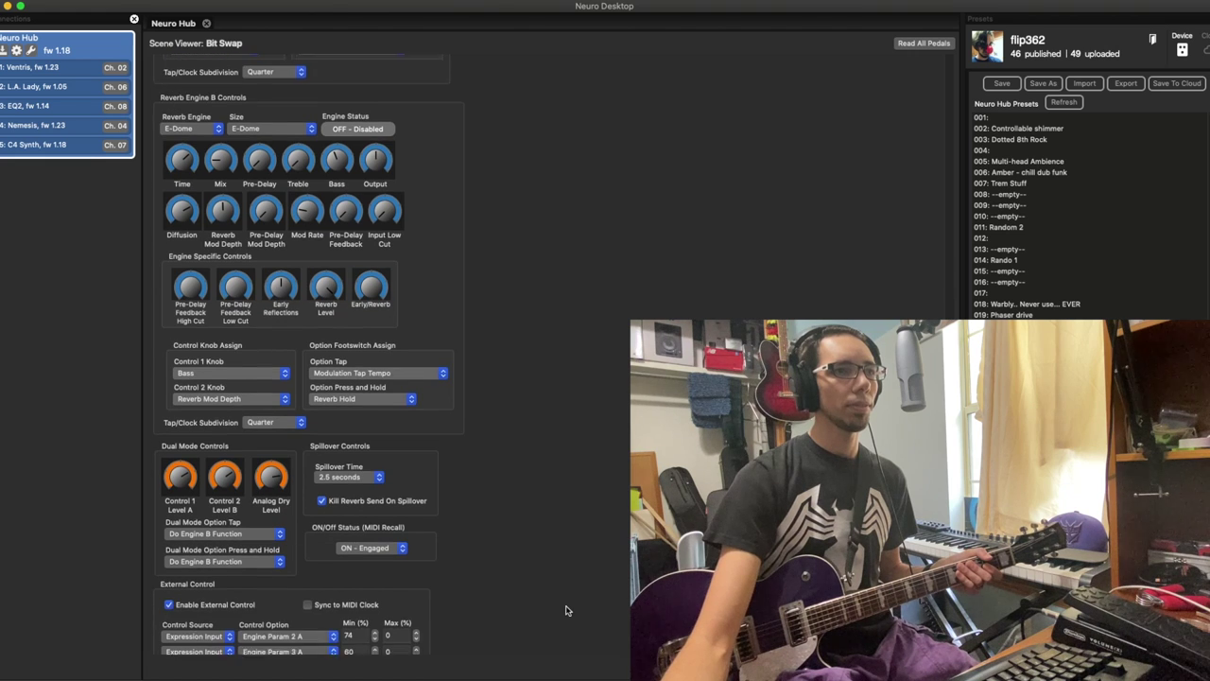
{"action": "scroll", "coordinate": [565, 610], "scroll_direction": "down", "scroll_amount": 1}
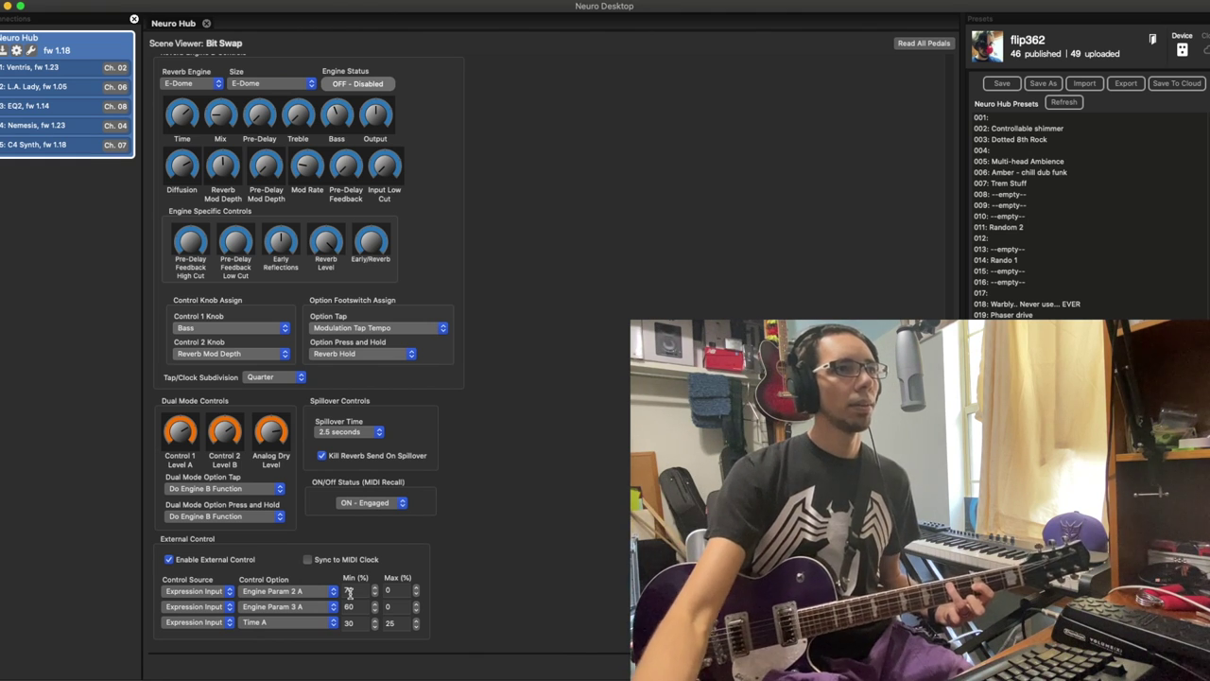
{"action": "scroll", "coordinate": [367, 525], "scroll_direction": "up", "scroll_amount": 5}
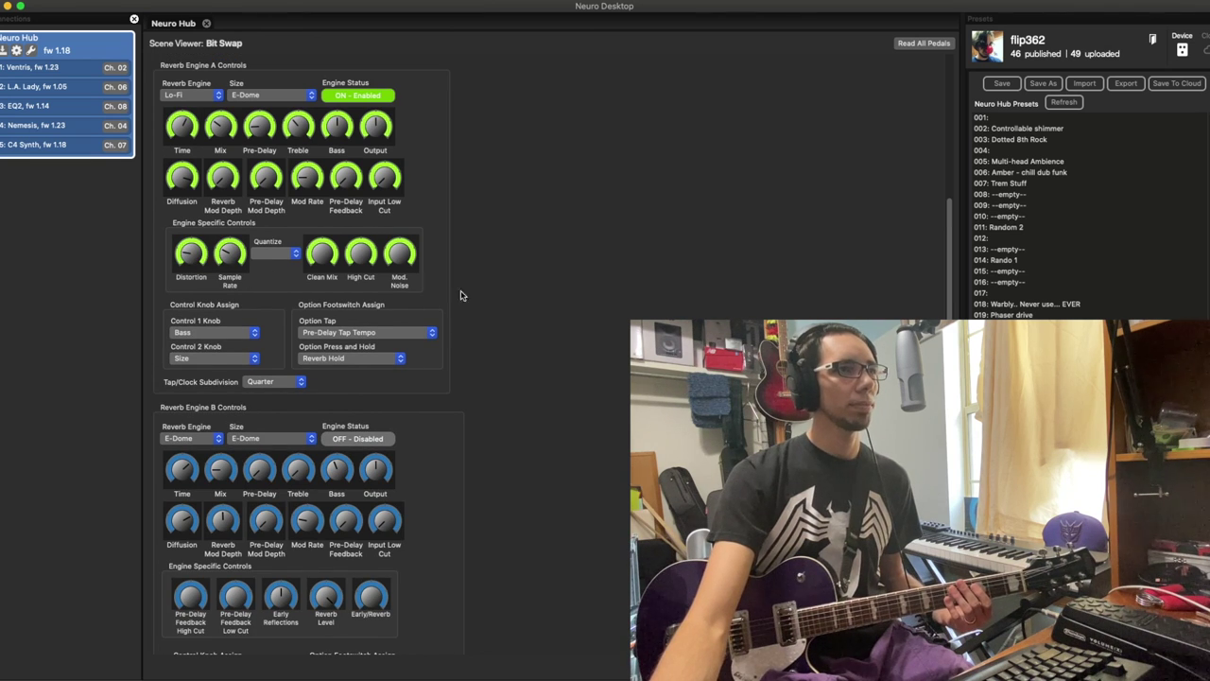
{"action": "scroll", "coordinate": [495, 302], "scroll_direction": "down", "scroll_amount": 5}
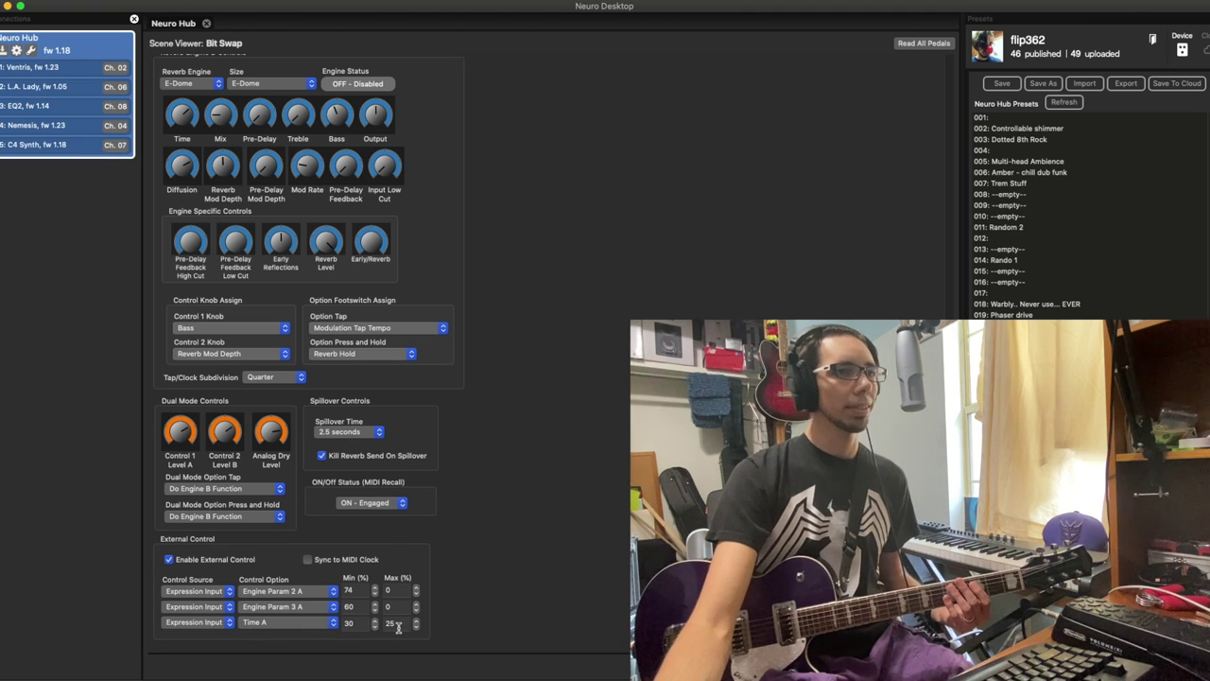
{"action": "scroll", "coordinate": [544, 558], "scroll_direction": "up", "scroll_amount": 10}
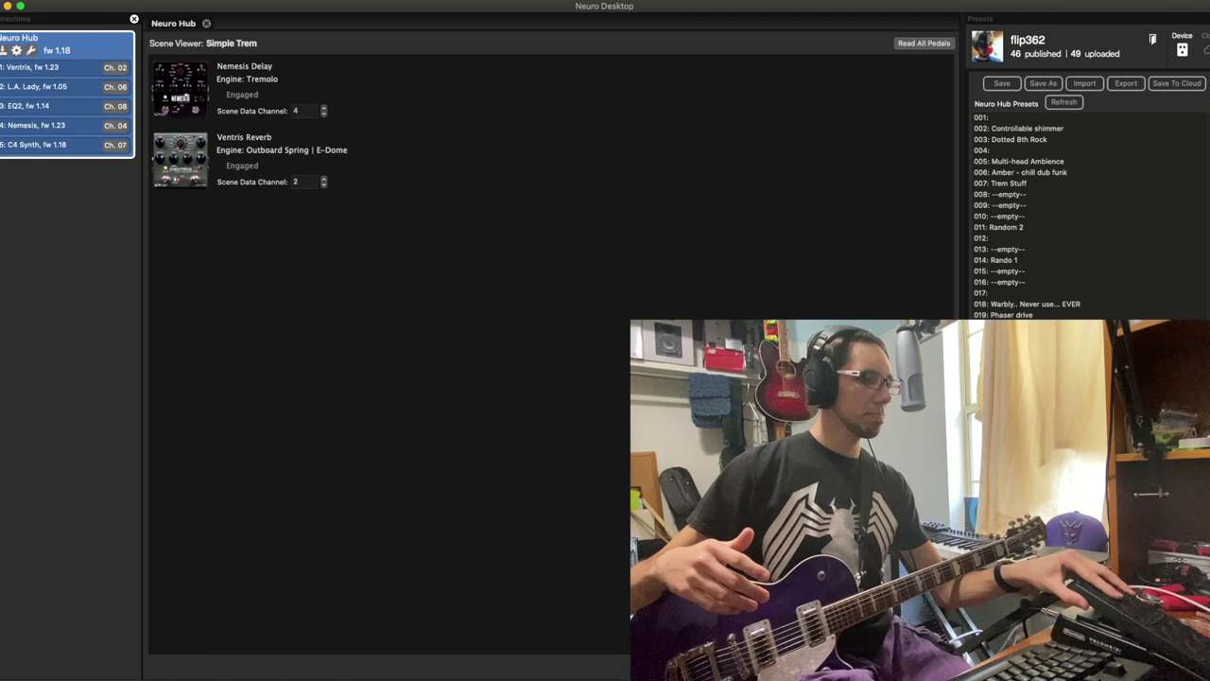
Examine the Nemesis Delay's expression-to-knob mappings and the Ventris Reverb's engine settings in the Simple Trem scene.
{"action": "left_click", "coordinate": [255, 82]}
{"action": "scroll", "coordinate": [310, 482], "scroll_direction": "down", "scroll_amount": 6}
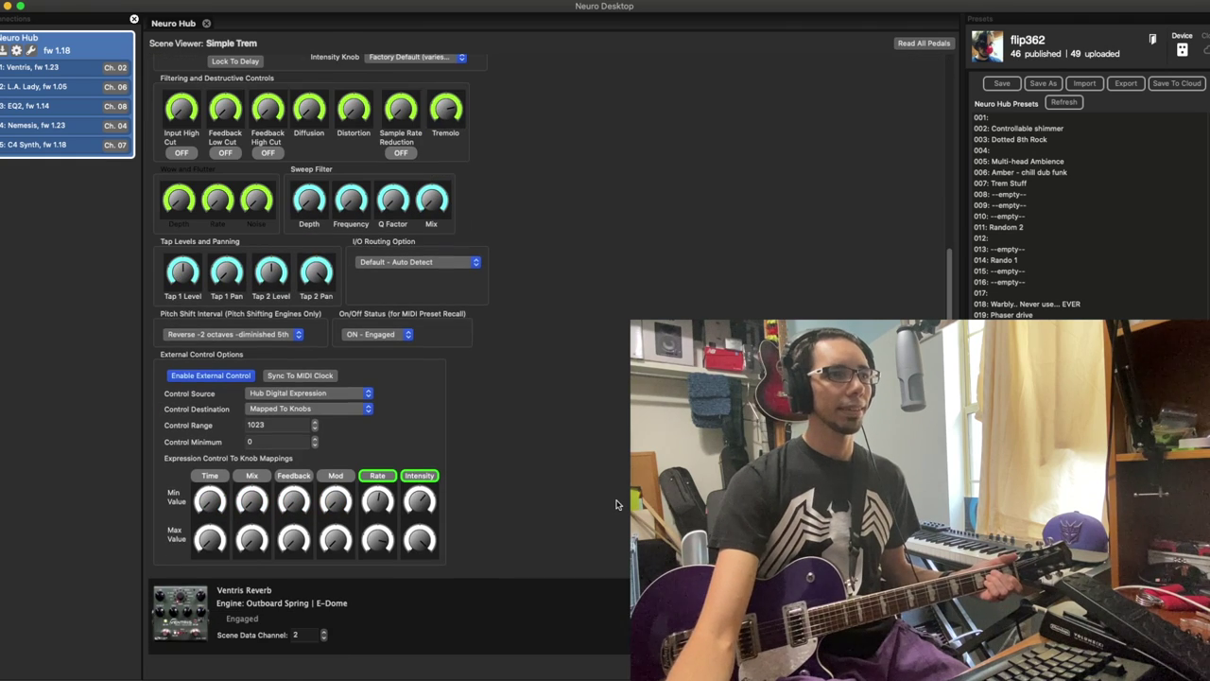
{"action": "scroll", "coordinate": [396, 551], "scroll_direction": "down", "scroll_amount": 10}
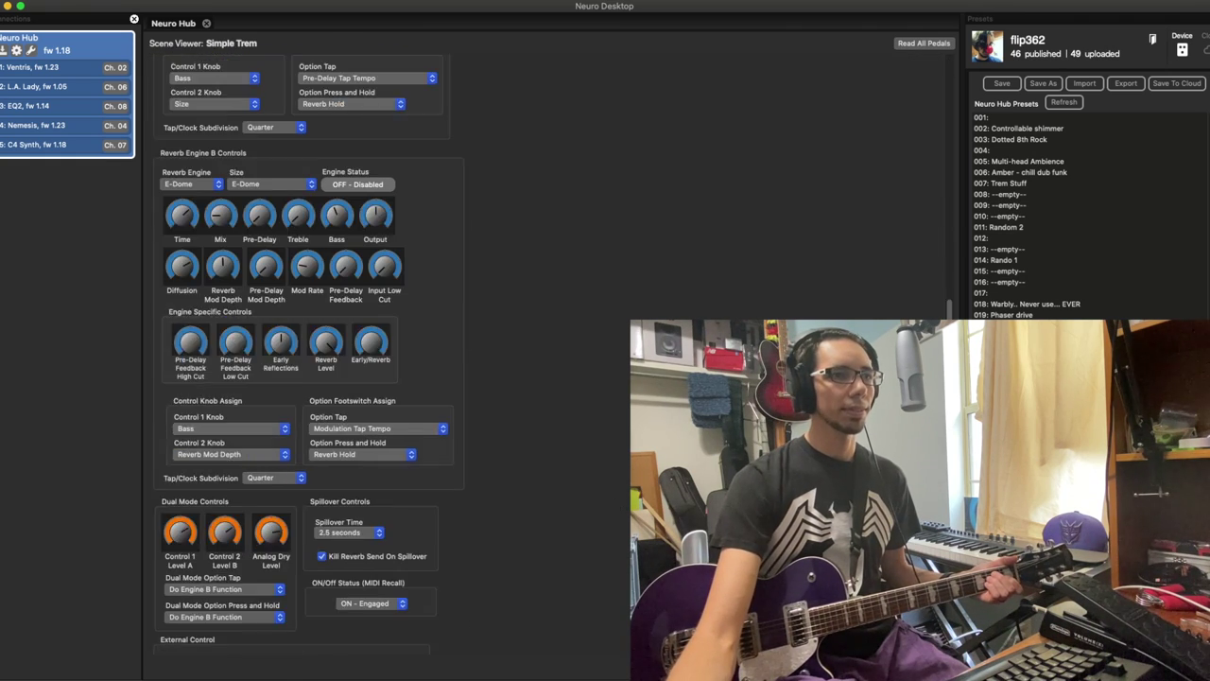
{"action": "scroll", "coordinate": [234, 563], "scroll_direction": "down", "scroll_amount": 3}
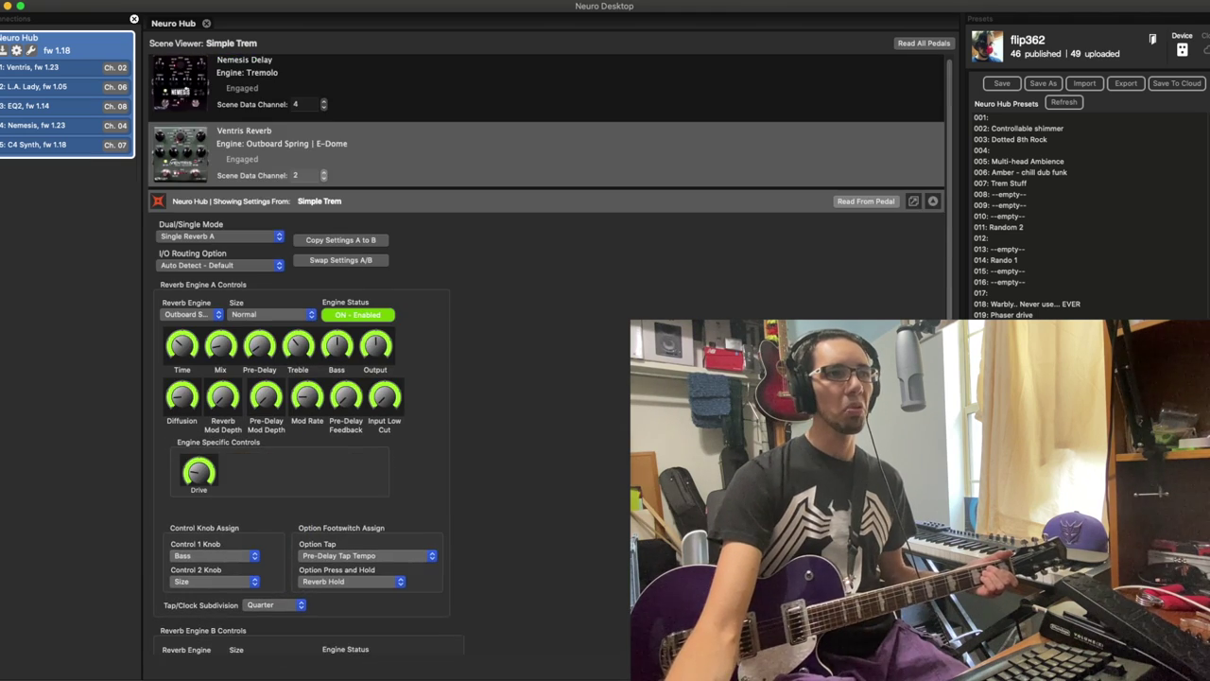
{"action": "left_click", "coordinate": [264, 77]}
{"action": "scroll", "coordinate": [629, 279], "scroll_direction": "down", "scroll_amount": 5}
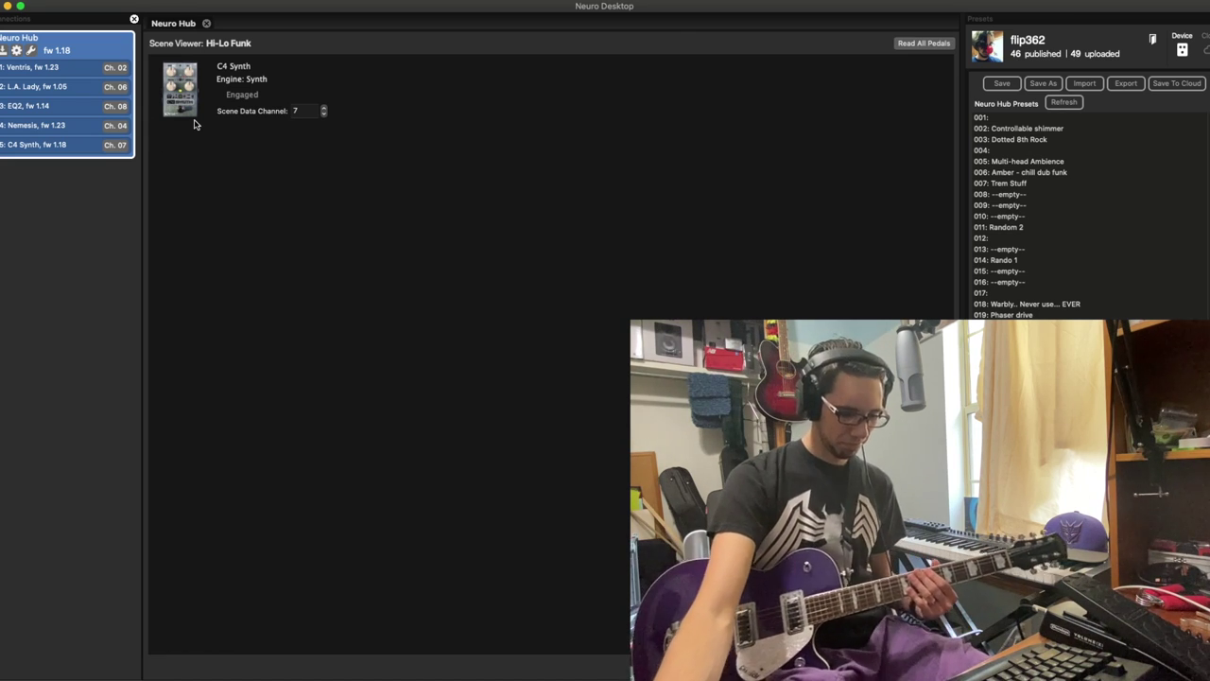
Examine the C4 Synth's voices and processors in the Hi-Lo Funk scene.
{"action": "left_click", "coordinate": [233, 66]}
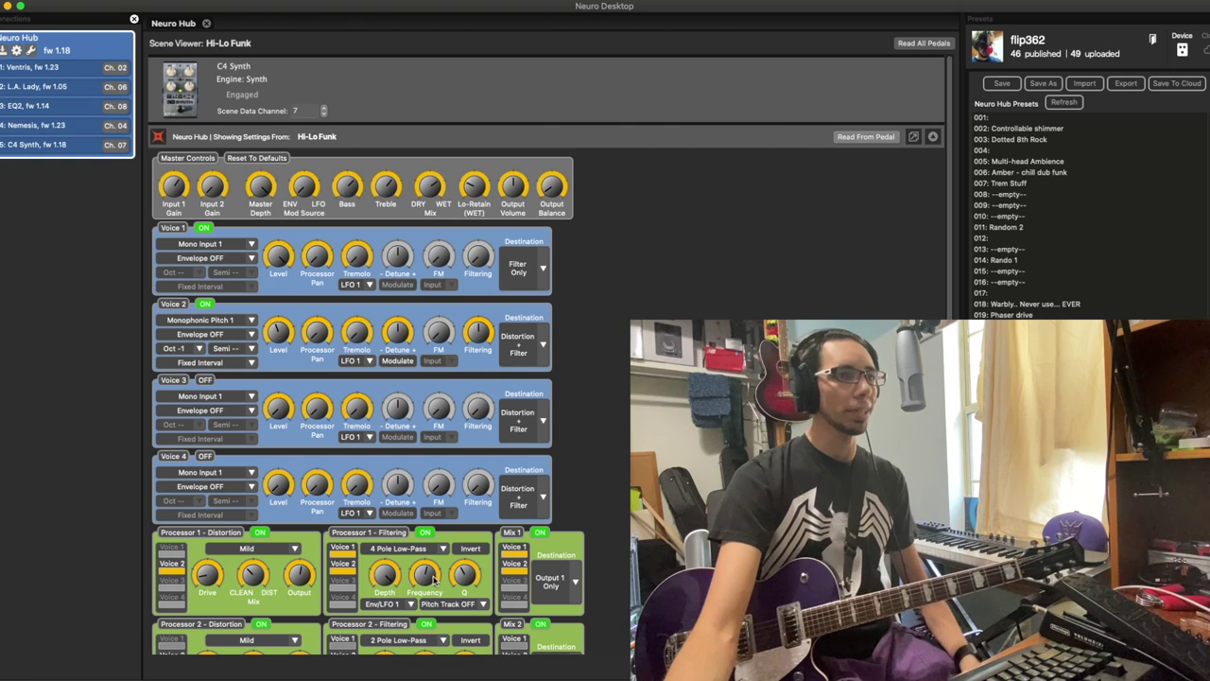
{"action": "scroll", "coordinate": [605, 565], "scroll_direction": "down", "scroll_amount": 10}
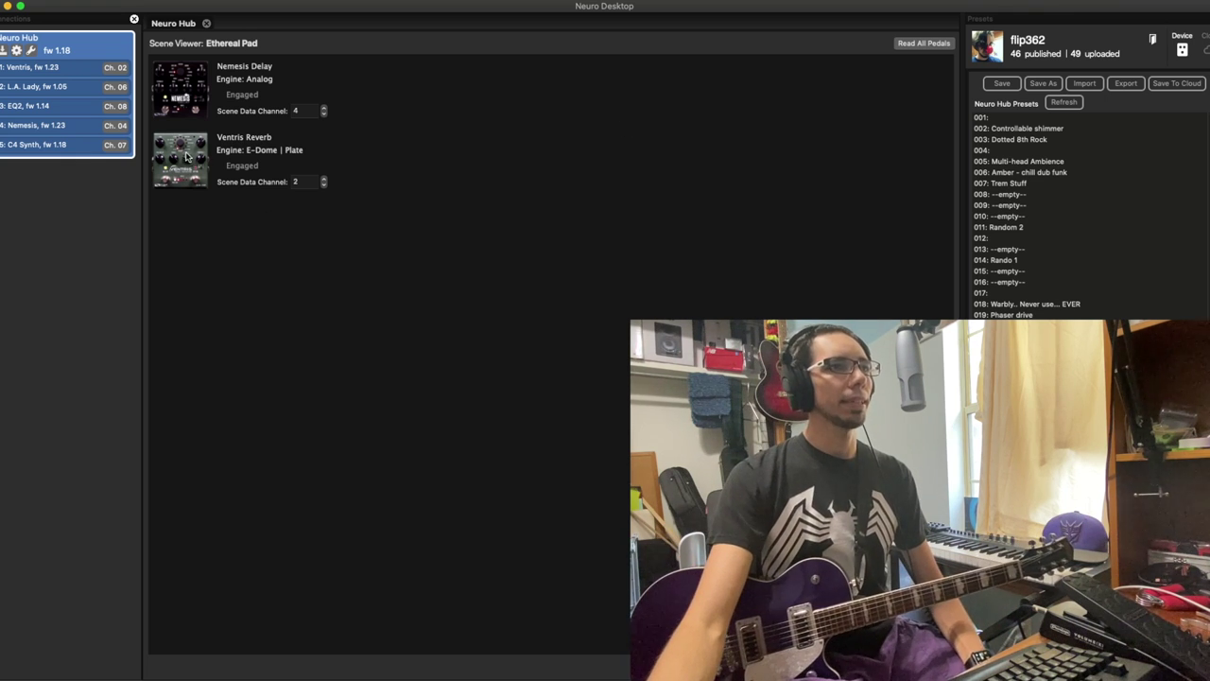
Examine the Ventris Reverb's engine settings and external control assignments in the Ethereal Pad scene.
{"action": "scroll", "coordinate": [570, 419], "scroll_direction": "down", "scroll_amount": 10}
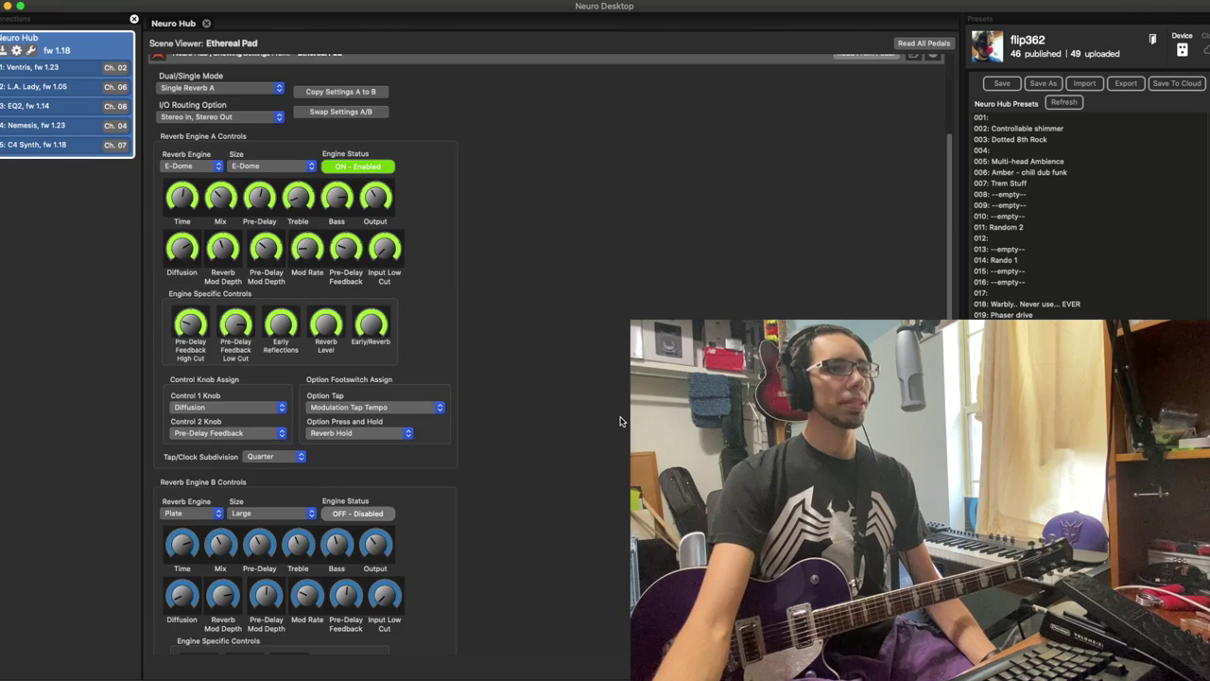
{"action": "scroll", "coordinate": [620, 421], "scroll_direction": "down", "scroll_amount": 2}
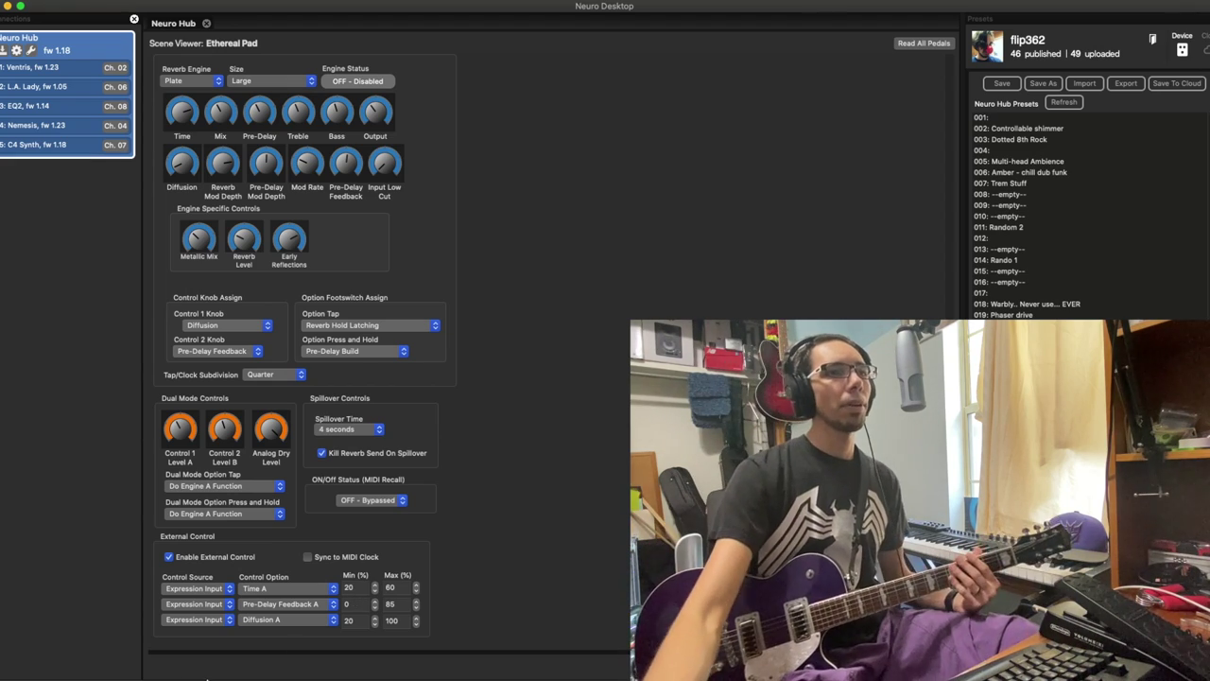
{"action": "scroll", "coordinate": [548, 492], "scroll_direction": "up", "scroll_amount": 15}
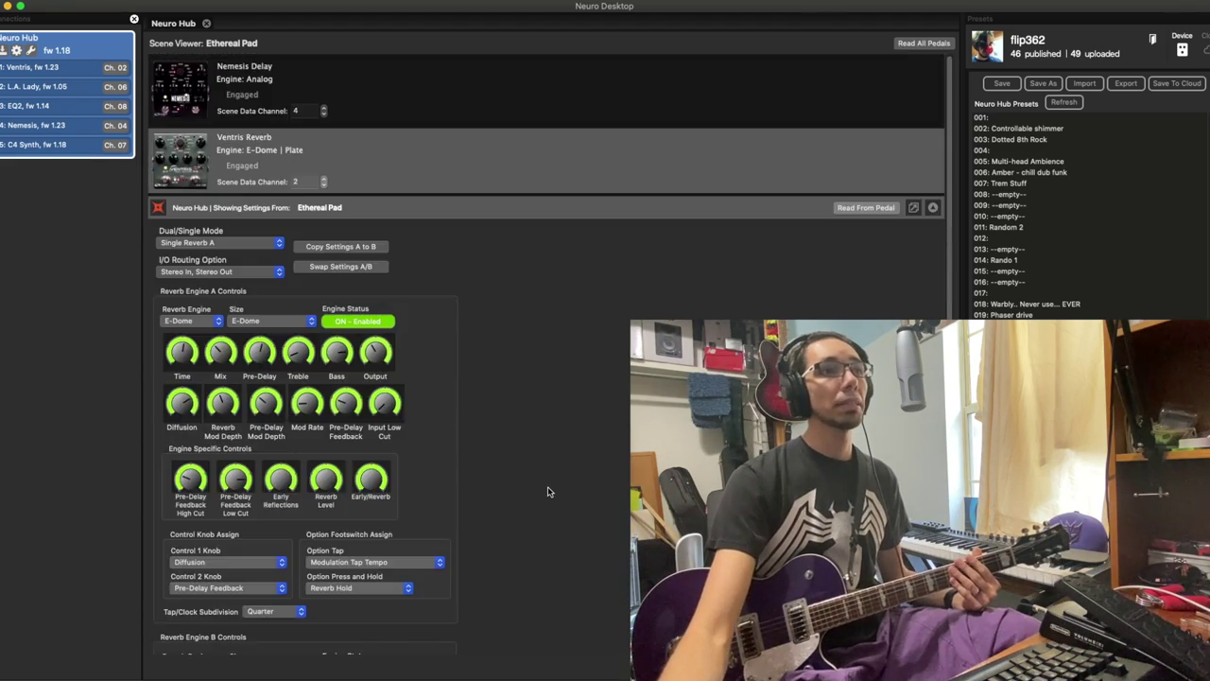
Examine the Nemesis Delay's Analog engine settings and expression-to-knob mappings in the Ethereal Pad scene.
{"action": "left_click", "coordinate": [241, 87]}
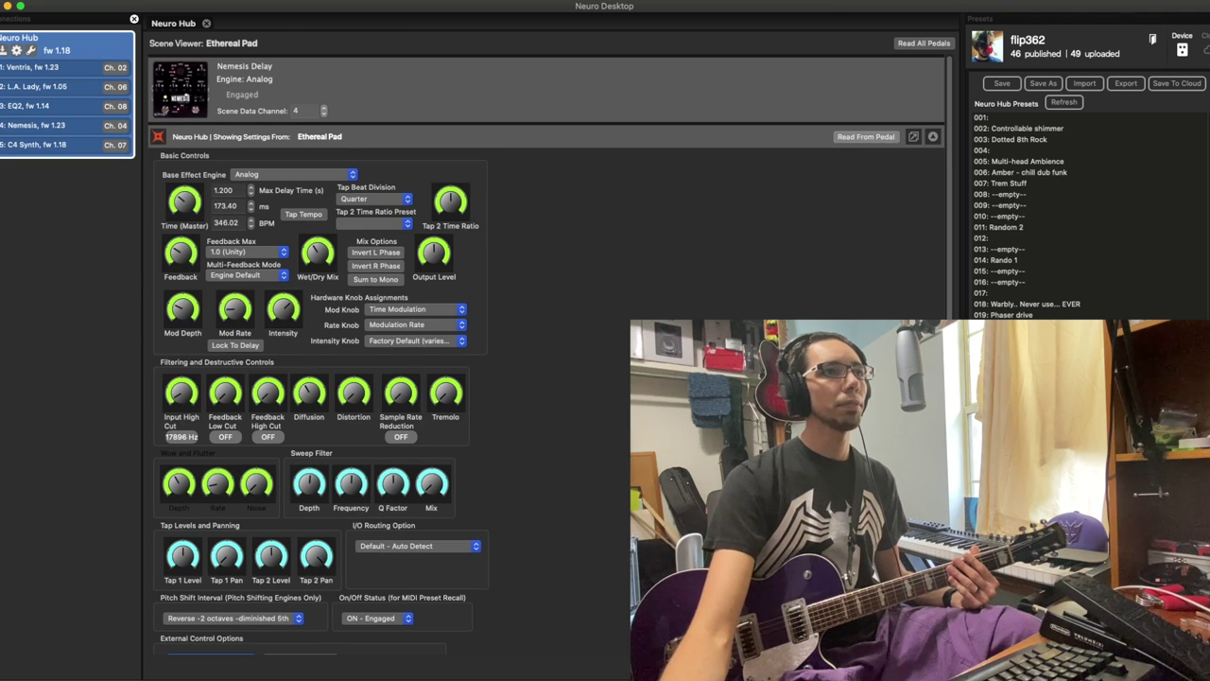
{"action": "scroll", "coordinate": [614, 284], "scroll_direction": "down", "scroll_amount": 6}
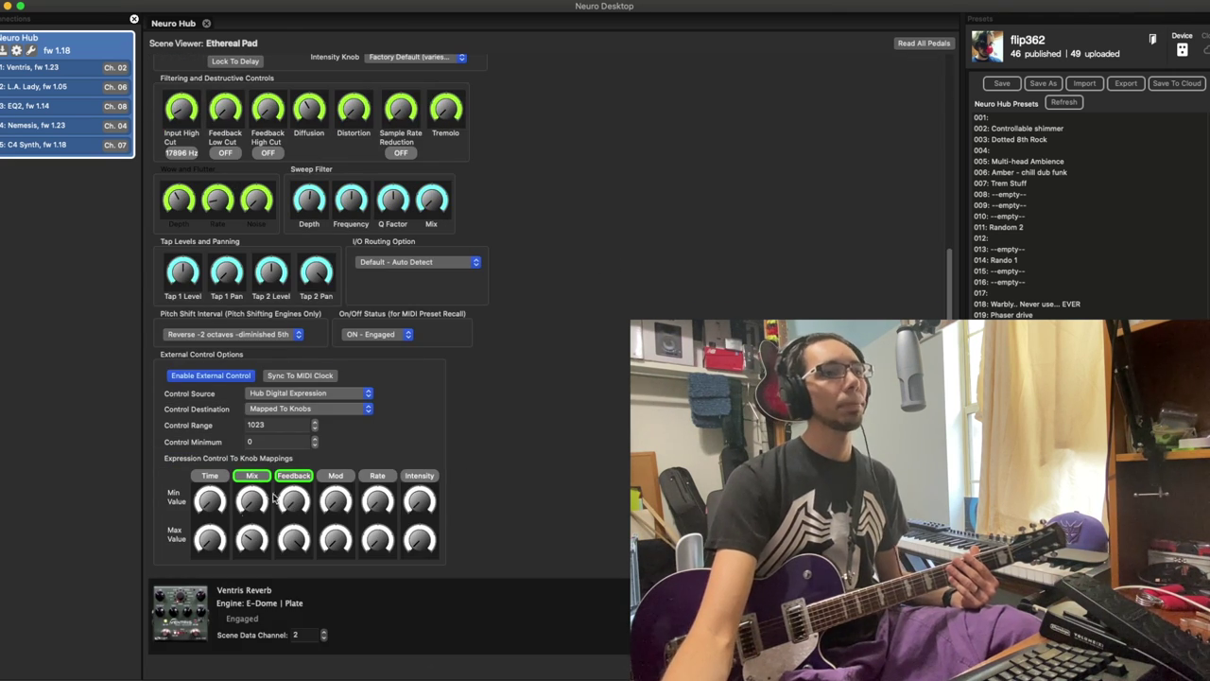
{"action": "scroll", "coordinate": [592, 403], "scroll_direction": "up", "scroll_amount": 3}
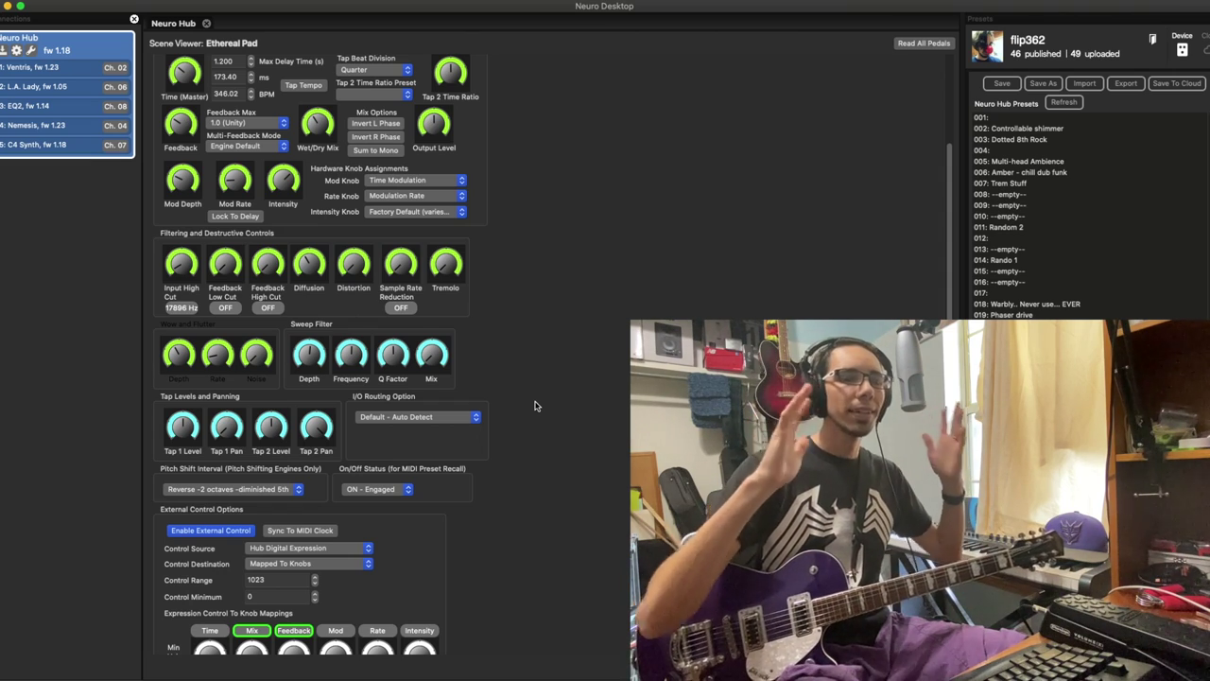
{"action": "scroll", "coordinate": [534, 406], "scroll_direction": "up", "scroll_amount": 5}
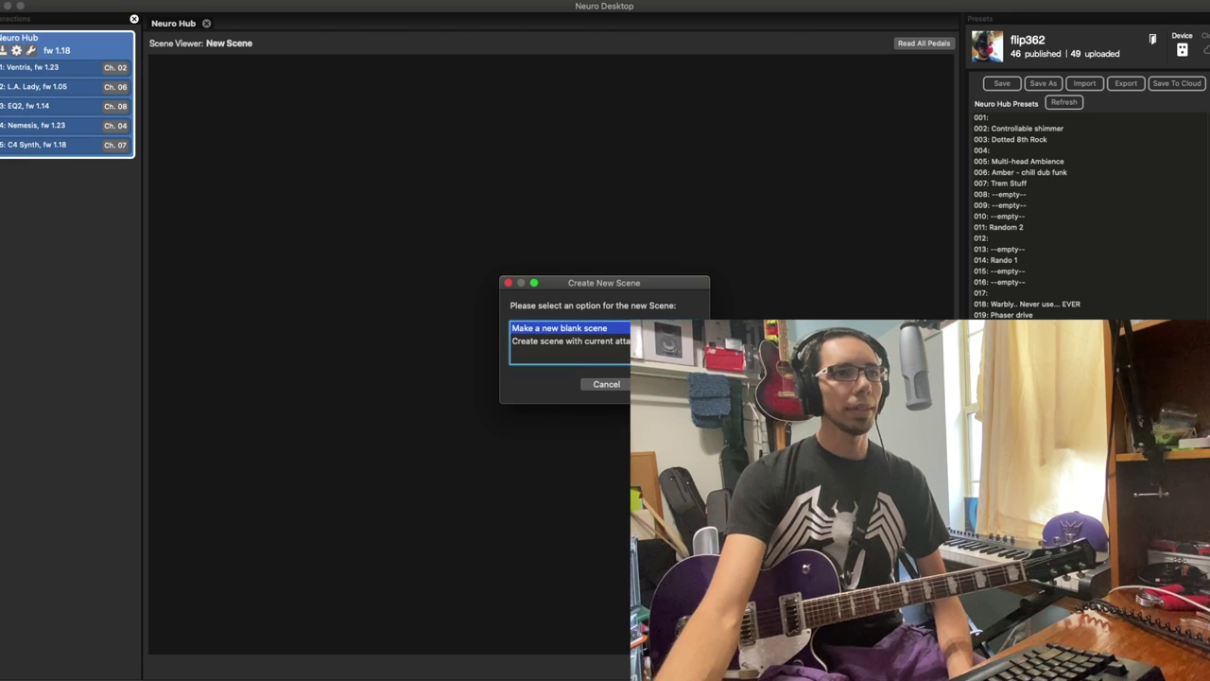
Create the new scene from the currently attached pedals.
{"action": "left_click", "coordinate": [590, 342]}
{"action": "key", "text": "Return"}
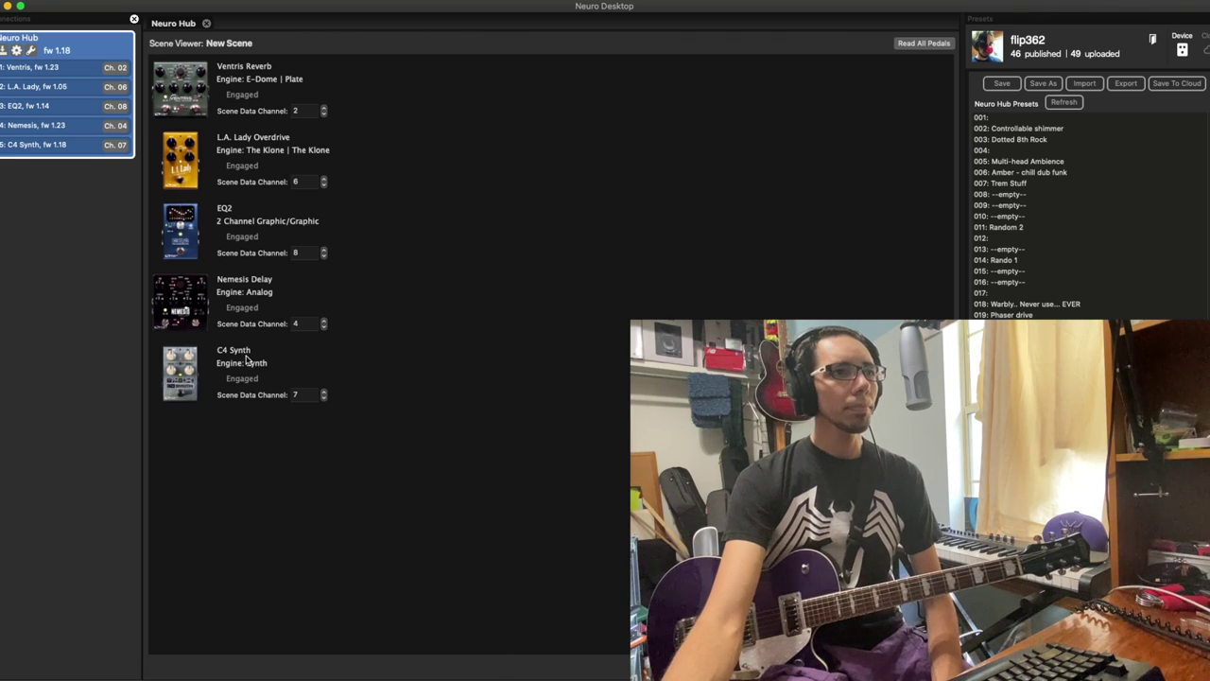
Examine the C4 Synth's external control assignments and the full list of parameters available as control options in the new scene.
{"action": "left_click", "coordinate": [249, 360]}
{"action": "scroll", "coordinate": [248, 360], "scroll_direction": "down", "scroll_amount": 10}
{"action": "scroll", "coordinate": [271, 614], "scroll_direction": "down", "scroll_amount": 5}
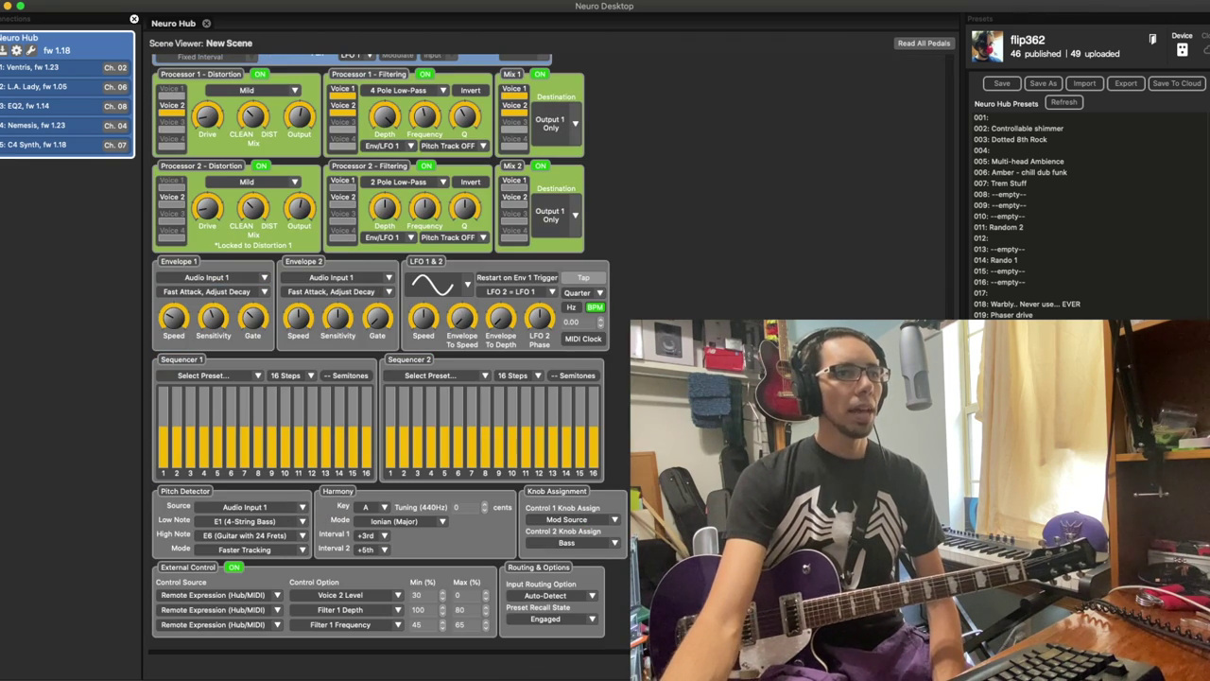
{"action": "left_click", "coordinate": [362, 596]}
{"action": "scroll", "coordinate": [362, 613], "scroll_direction": "down", "scroll_amount": 5}
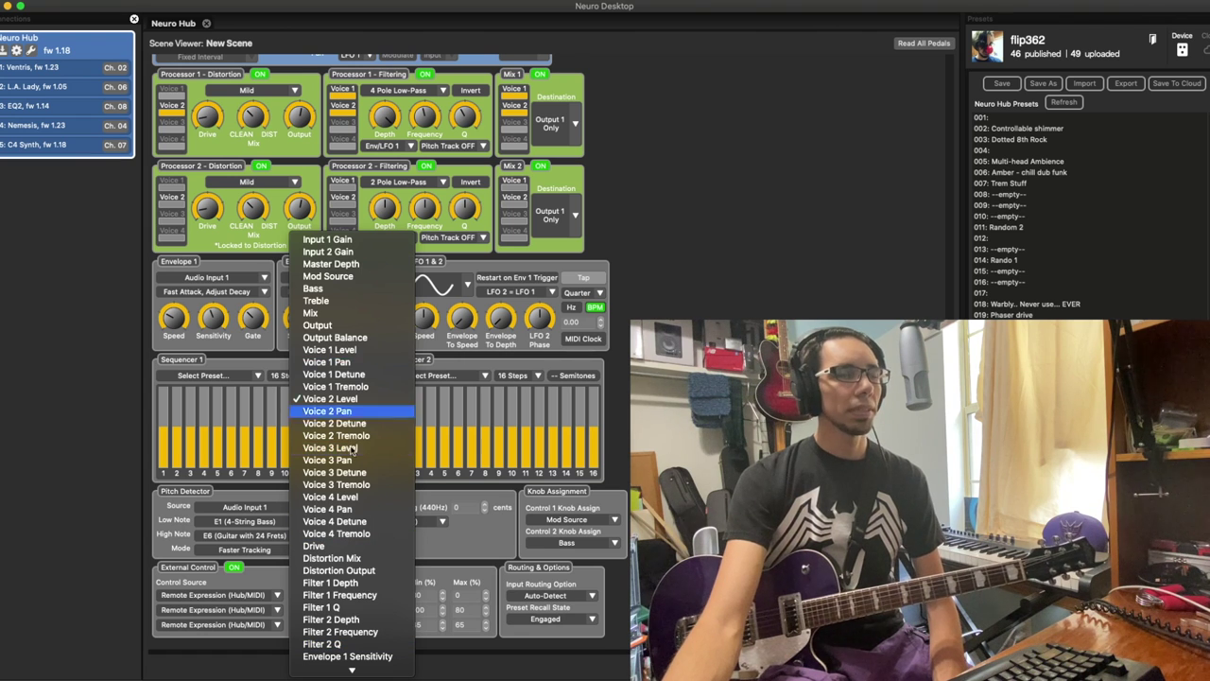
{"action": "scroll", "coordinate": [350, 515], "scroll_direction": "down", "scroll_amount": 5}
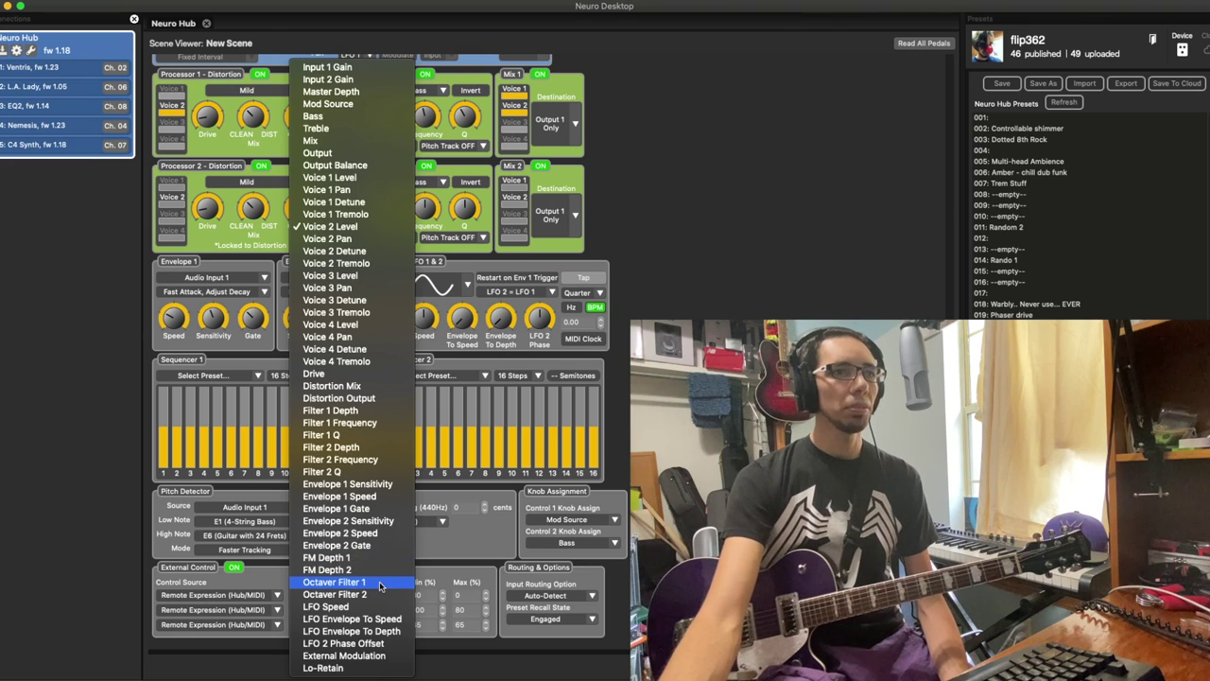
{"action": "key", "text": "Escape"}
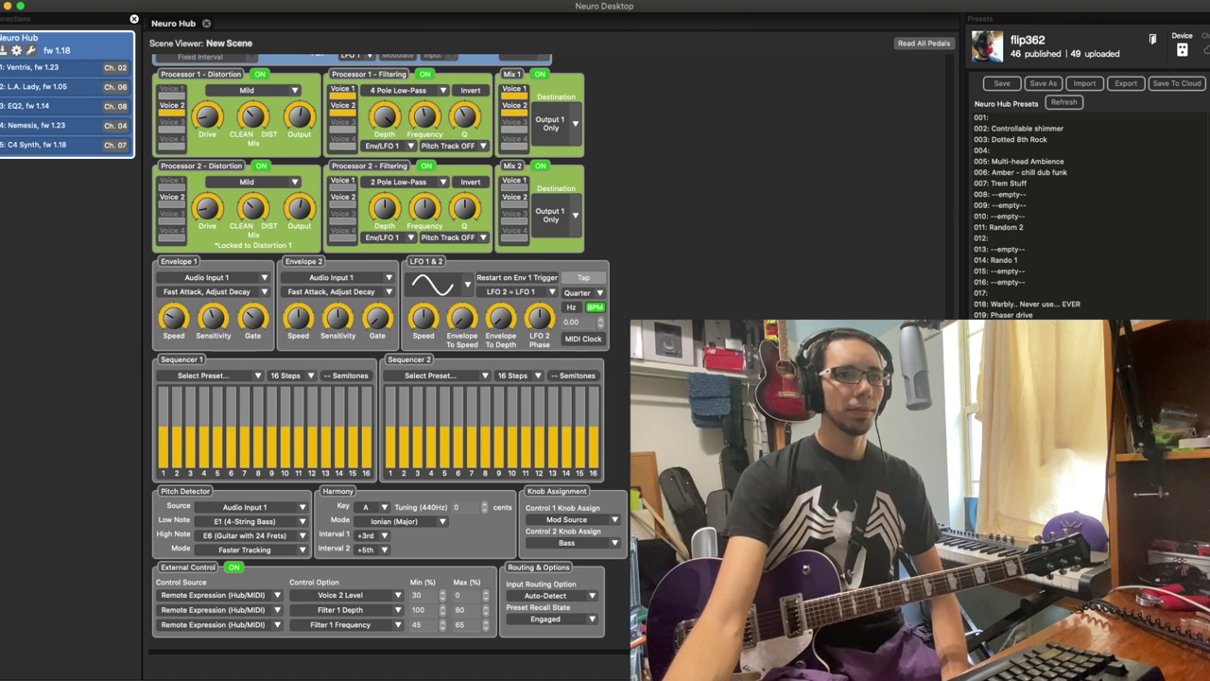
Create another new scene and add only the Ventris Reverb to it.
{"action": "key", "text": "super+n"}
{"action": "key", "text": "Return"}
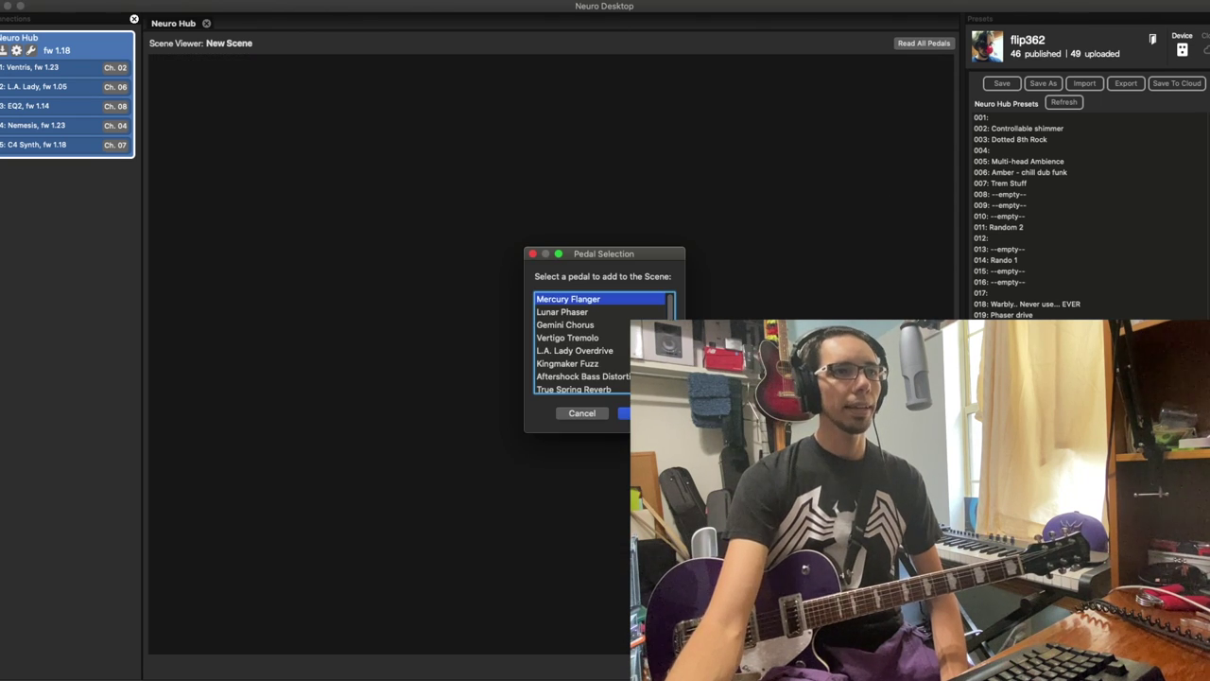
{"action": "scroll", "coordinate": [586, 342], "scroll_direction": "down", "scroll_amount": 1}
{"action": "scroll", "coordinate": [559, 344], "scroll_direction": "down", "scroll_amount": 5}
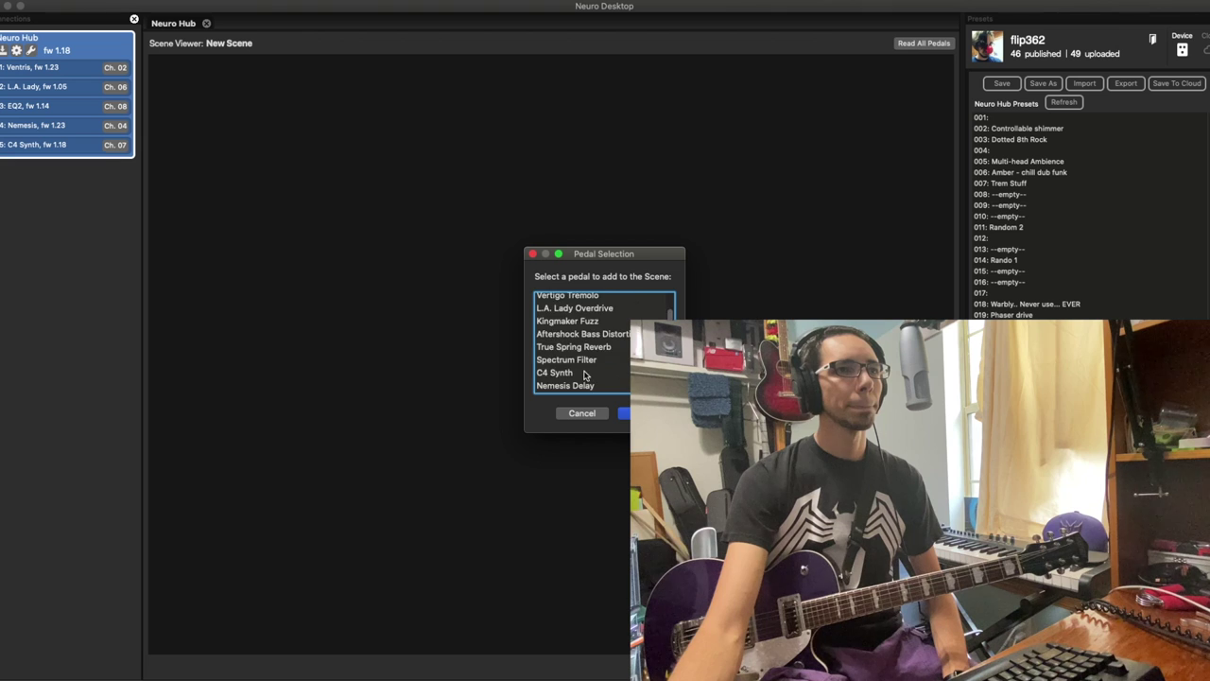
{"action": "scroll", "coordinate": [581, 361], "scroll_direction": "up", "scroll_amount": 3}
{"action": "left_click", "coordinate": [581, 375]}
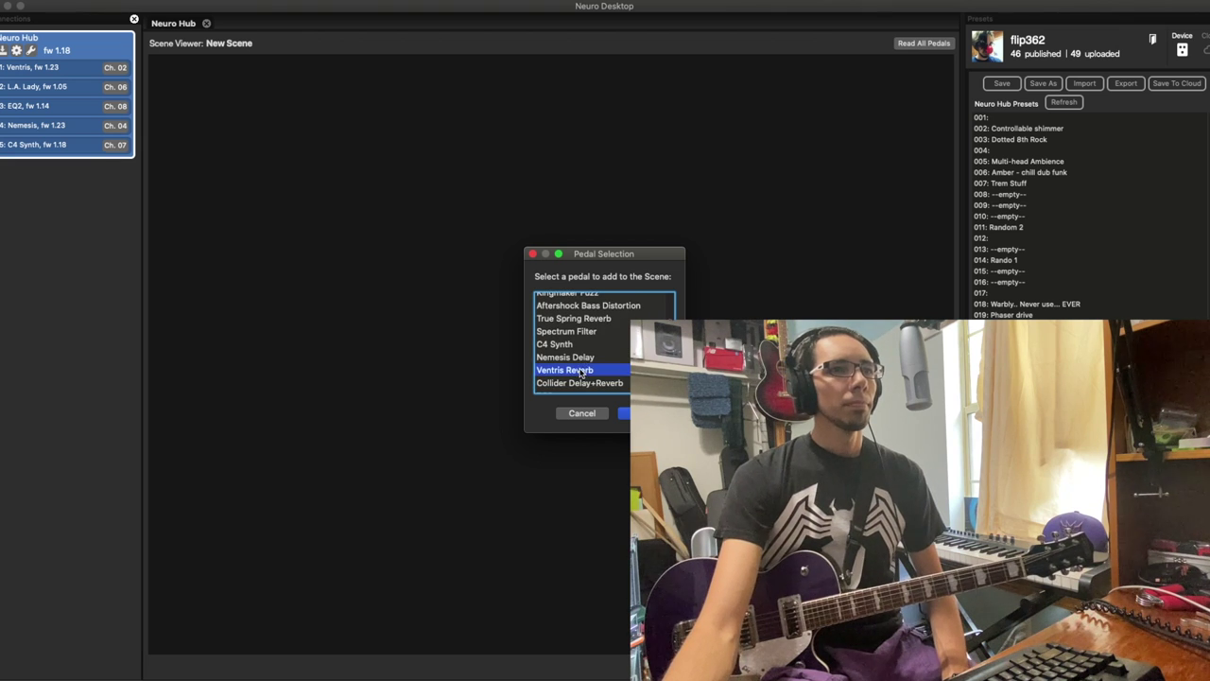
{"action": "left_click", "coordinate": [625, 413]}
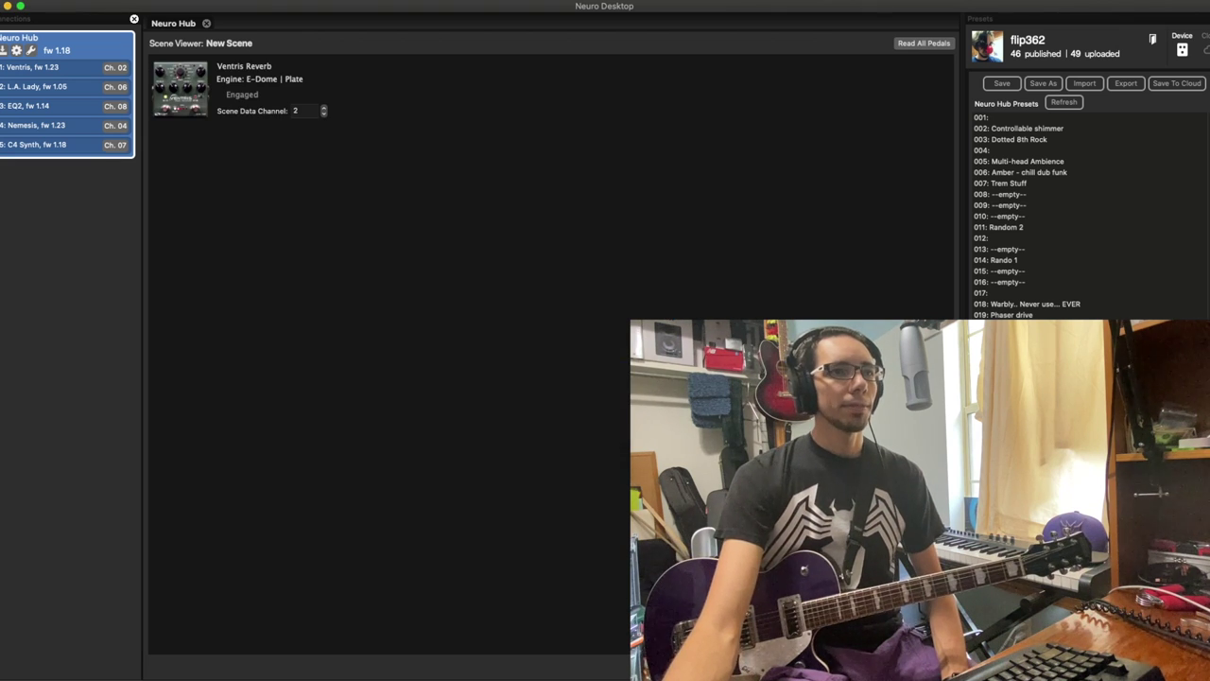
Review the Ventris Reverb's engine settings and external control assignments, keeping Expression Input as the source for Time A.
{"action": "left_click", "coordinate": [196, 92]}
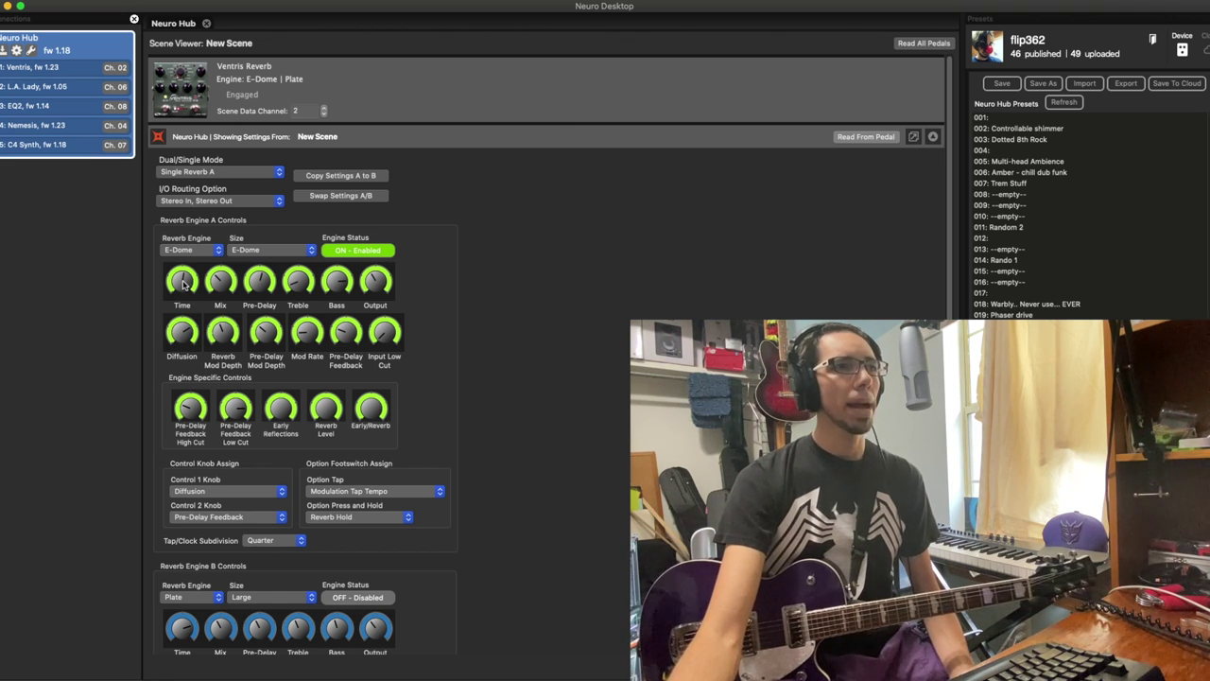
{"action": "scroll", "coordinate": [609, 514], "scroll_direction": "down", "scroll_amount": 10}
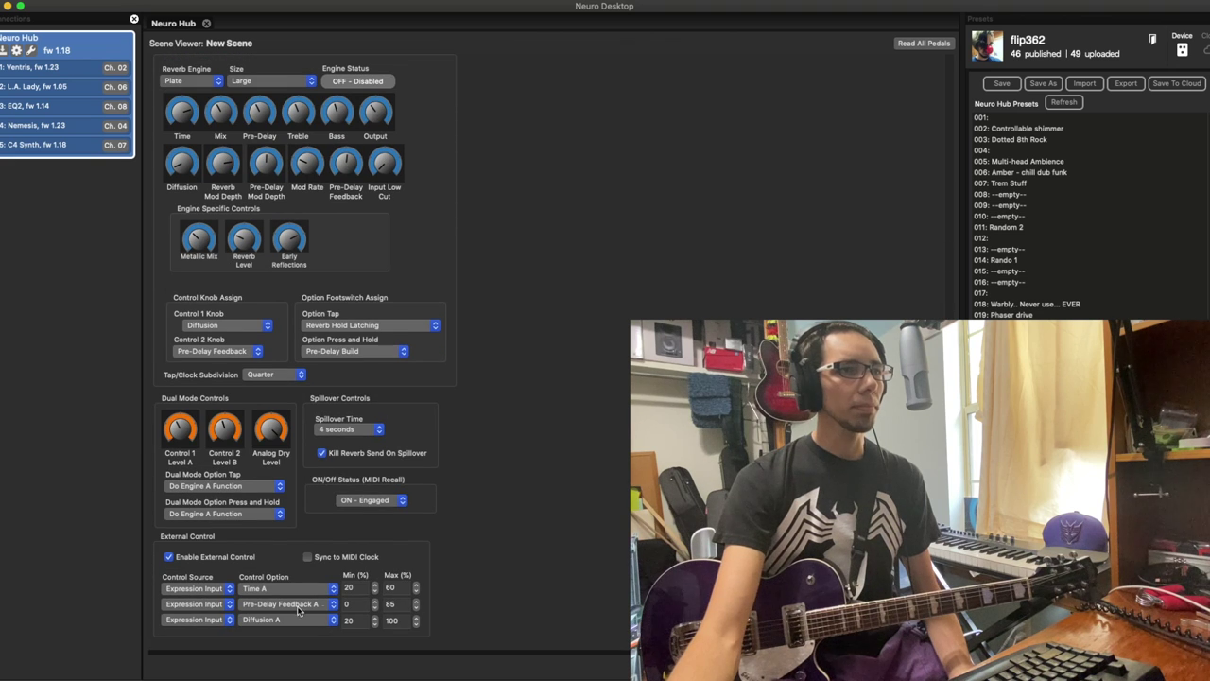
{"action": "left_click", "coordinate": [230, 610]}
{"action": "left_click", "coordinate": [186, 567]}
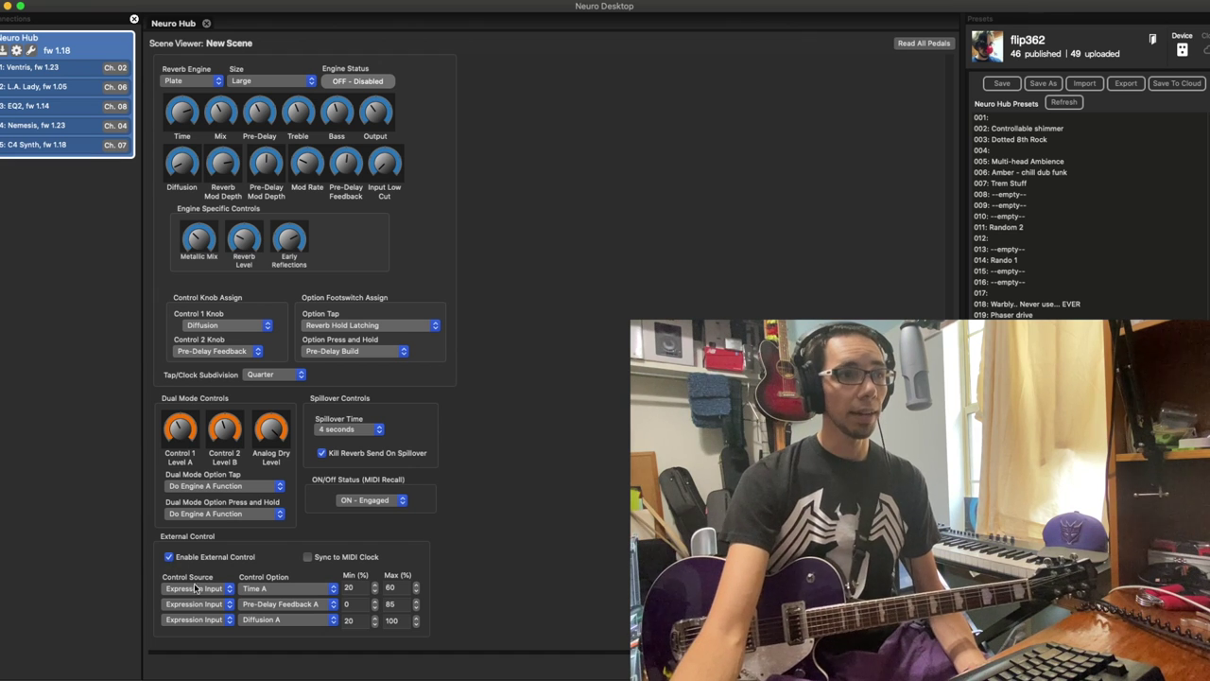
{"action": "left_click", "coordinate": [201, 590]}
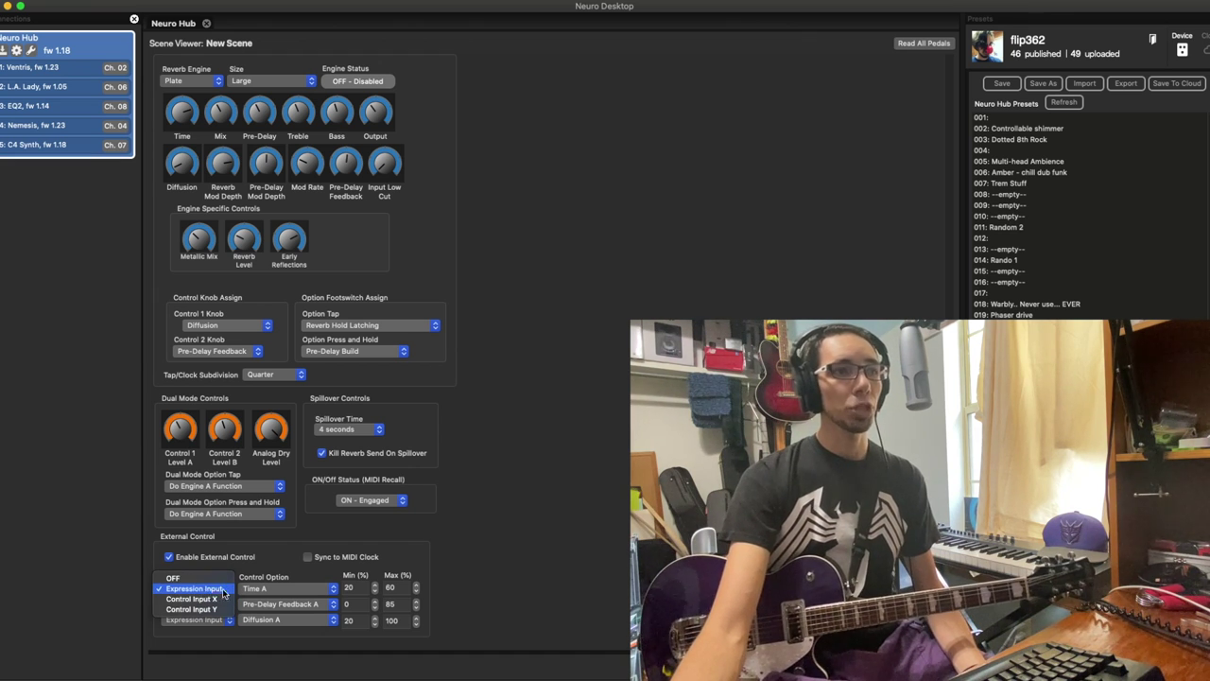
{"action": "left_click", "coordinate": [203, 589]}
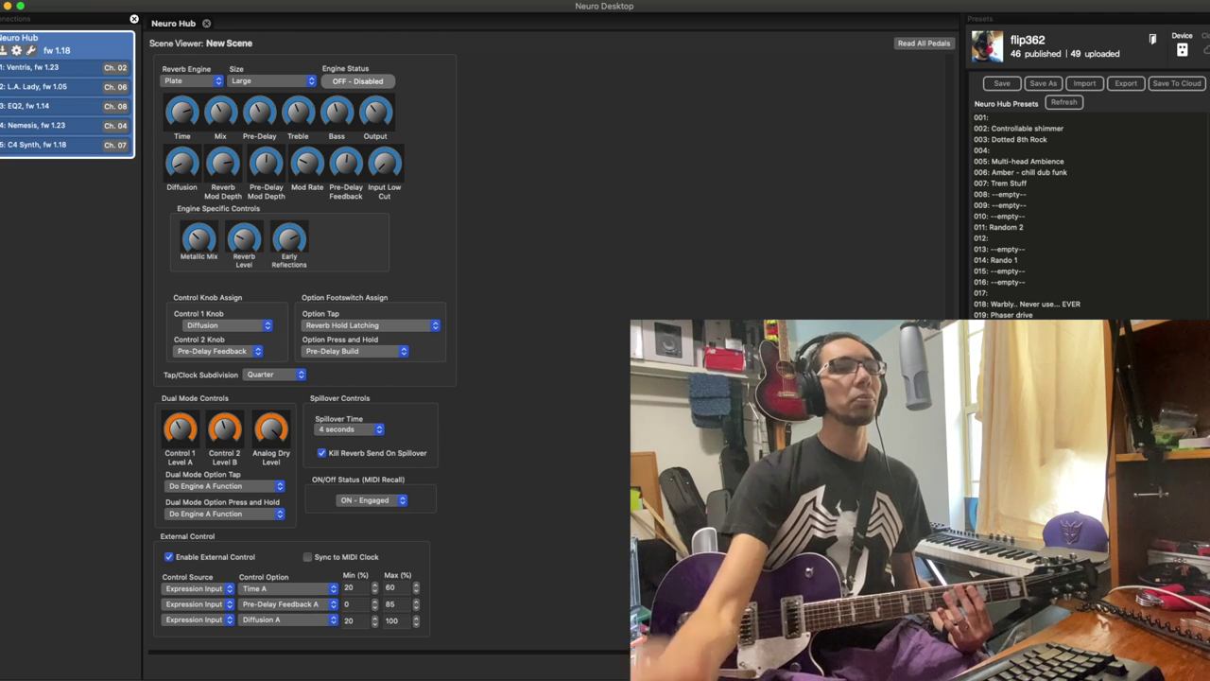
Set the Time A expression maximum to 90% and turn off the control sources for Pre-Delay Feedback A and Diffusion A.
{"action": "left_click", "coordinate": [415, 588]}
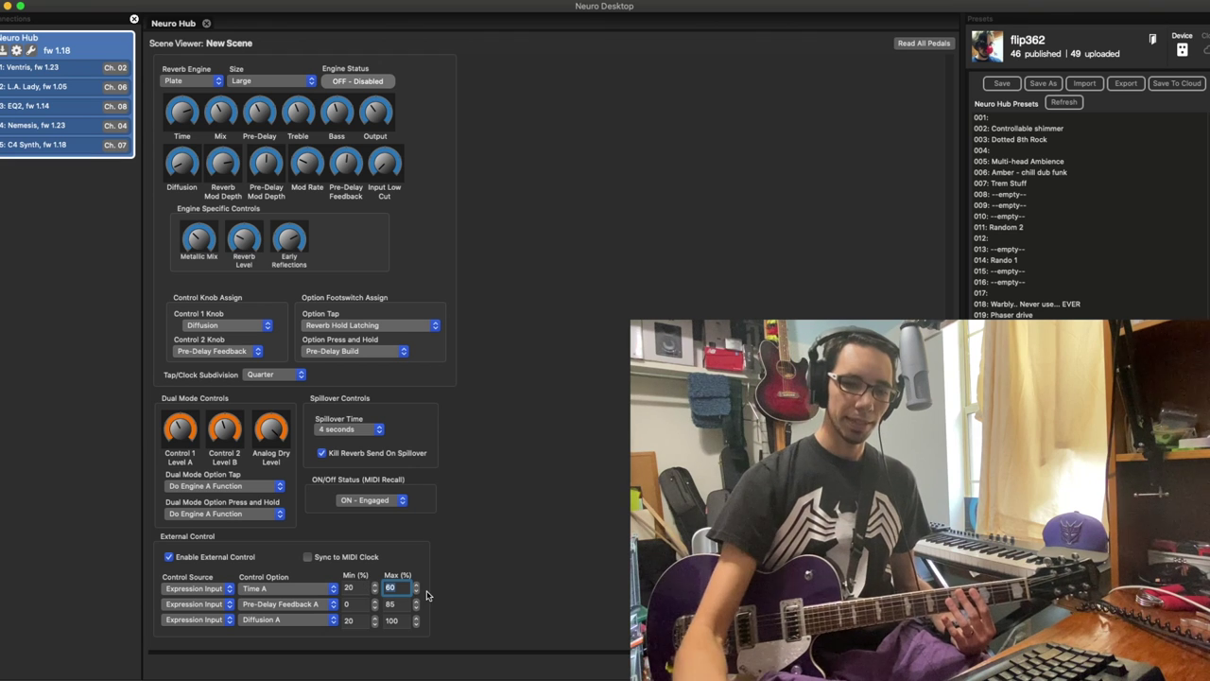
{"action": "type", "text": "80"}
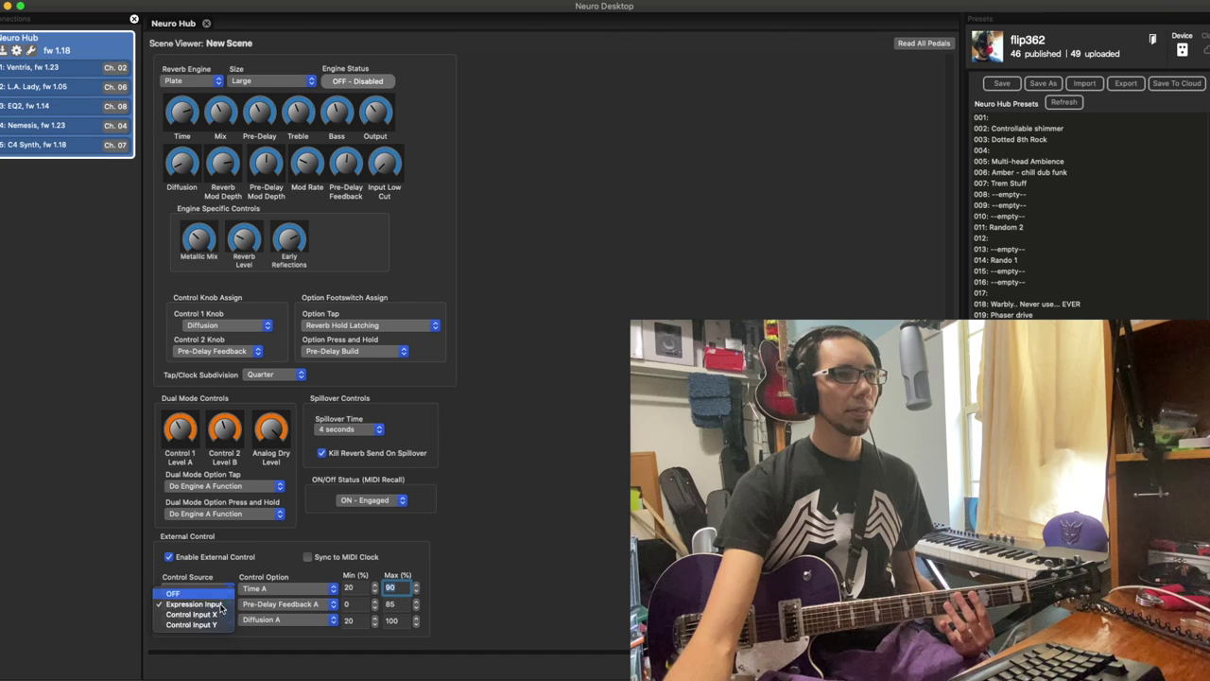
{"action": "left_click", "coordinate": [228, 608]}
{"action": "left_click", "coordinate": [214, 608]}
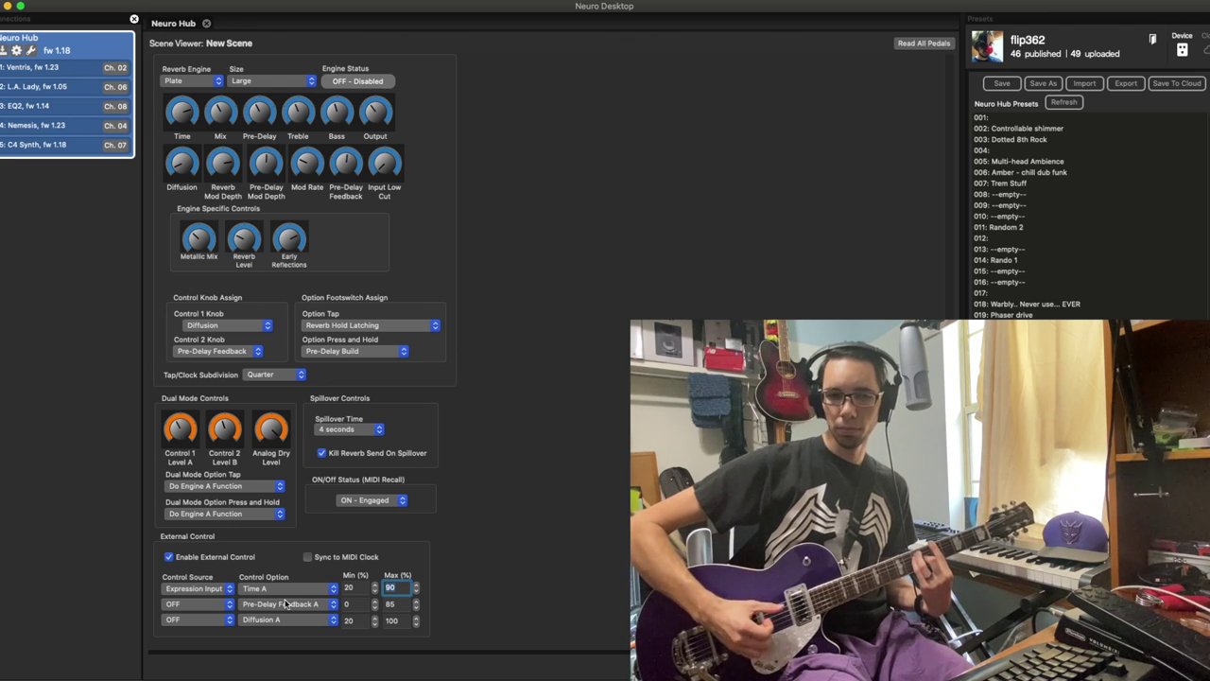
Turn off the control source for Time A and assign Expression Input to Pre-Delay Feedback A.
{"action": "left_click", "coordinate": [217, 589]}
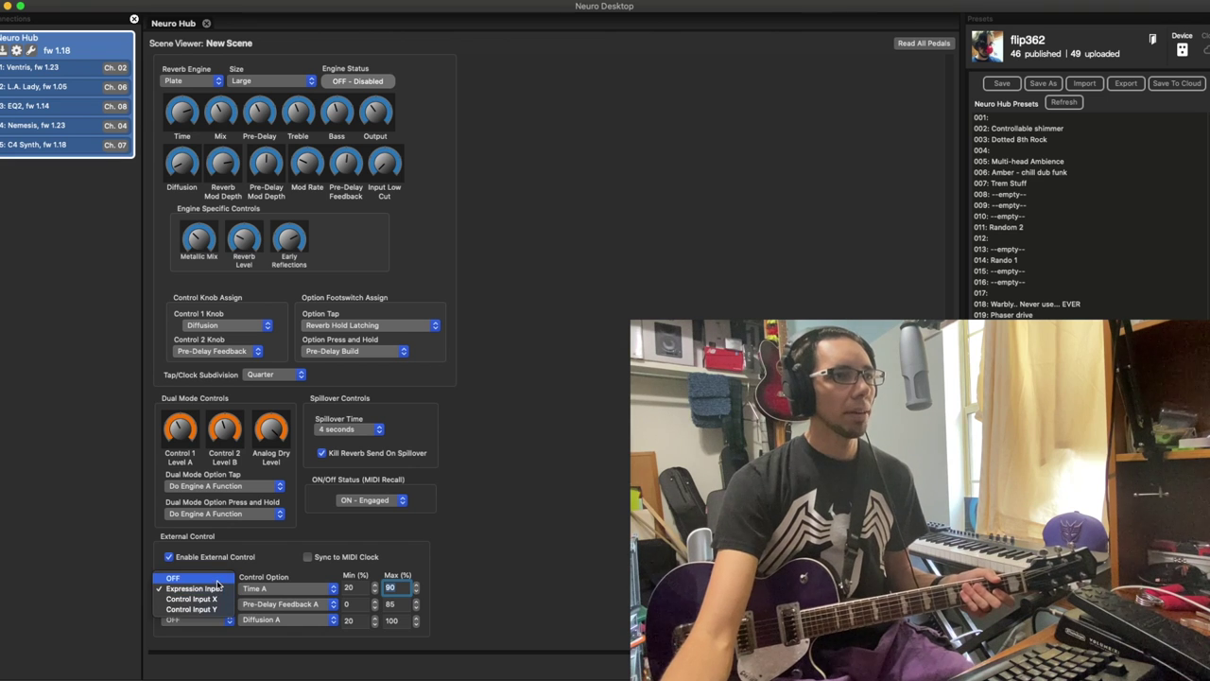
{"action": "left_click", "coordinate": [217, 579]}
{"action": "left_click", "coordinate": [219, 606]}
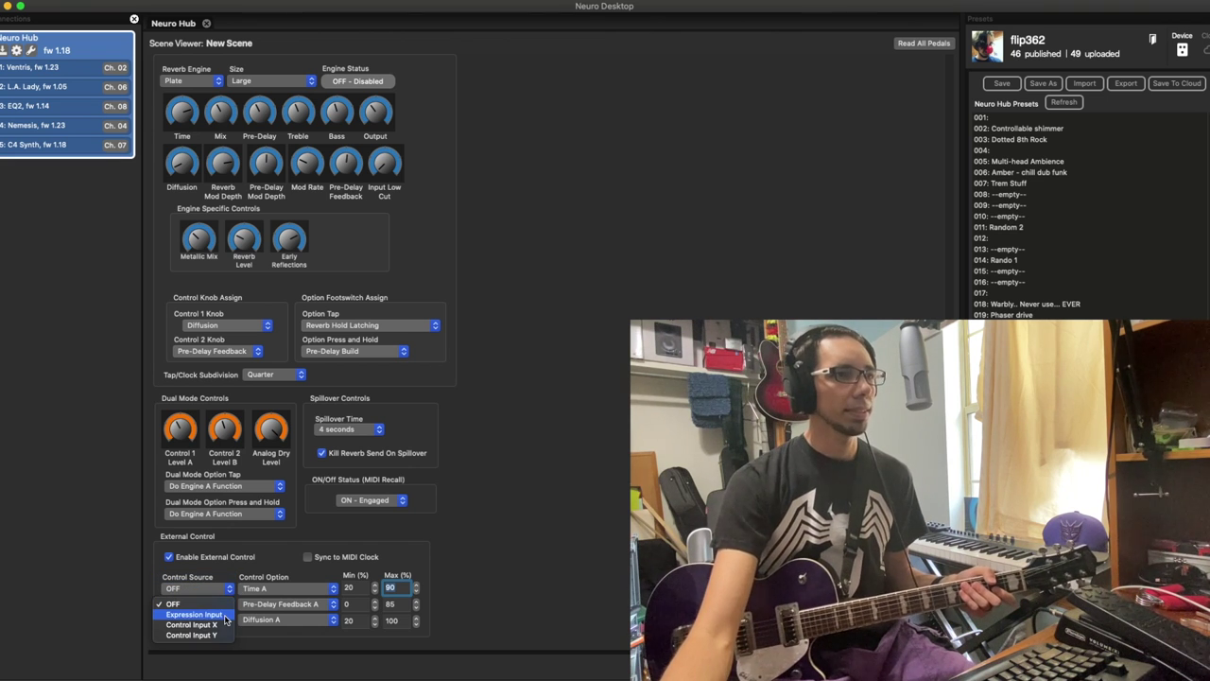
{"action": "left_click", "coordinate": [225, 618]}
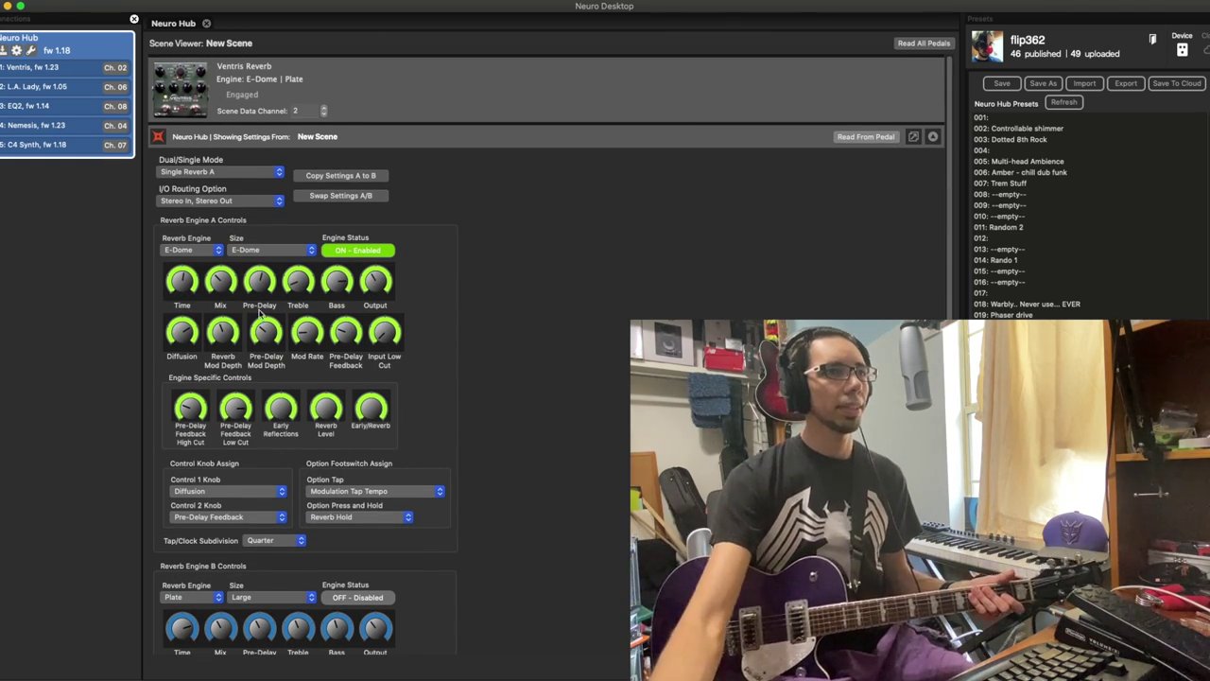
Switch to the Upset stomach scene, discarding the unsaved changes to the new scene.
{"action": "mouse_move", "coordinate": [265, 286]}
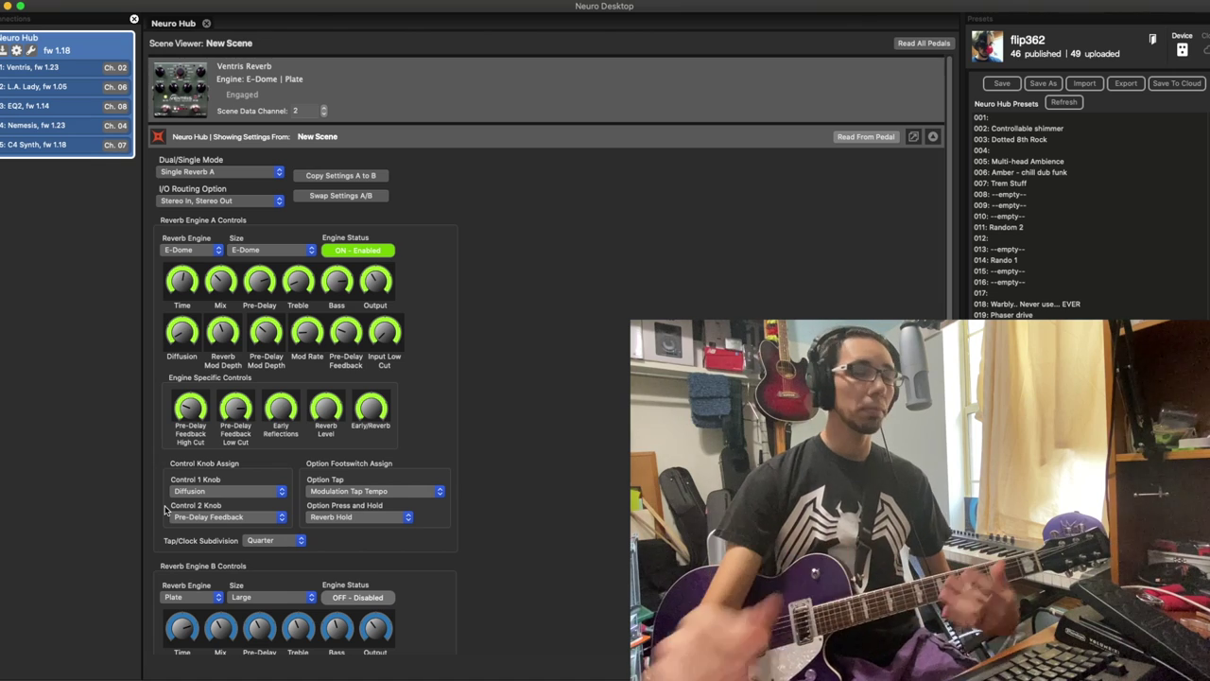
{"action": "scroll", "coordinate": [515, 549], "scroll_direction": "down", "scroll_amount": 10}
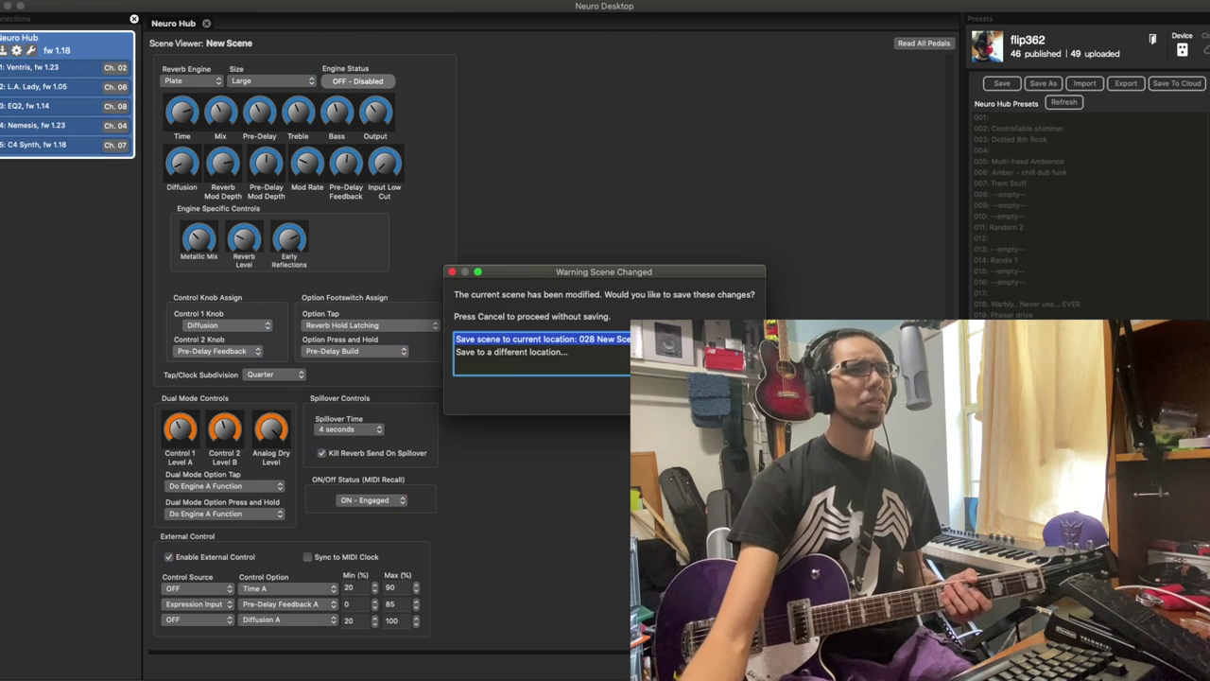
{"action": "key", "text": "Escape"}
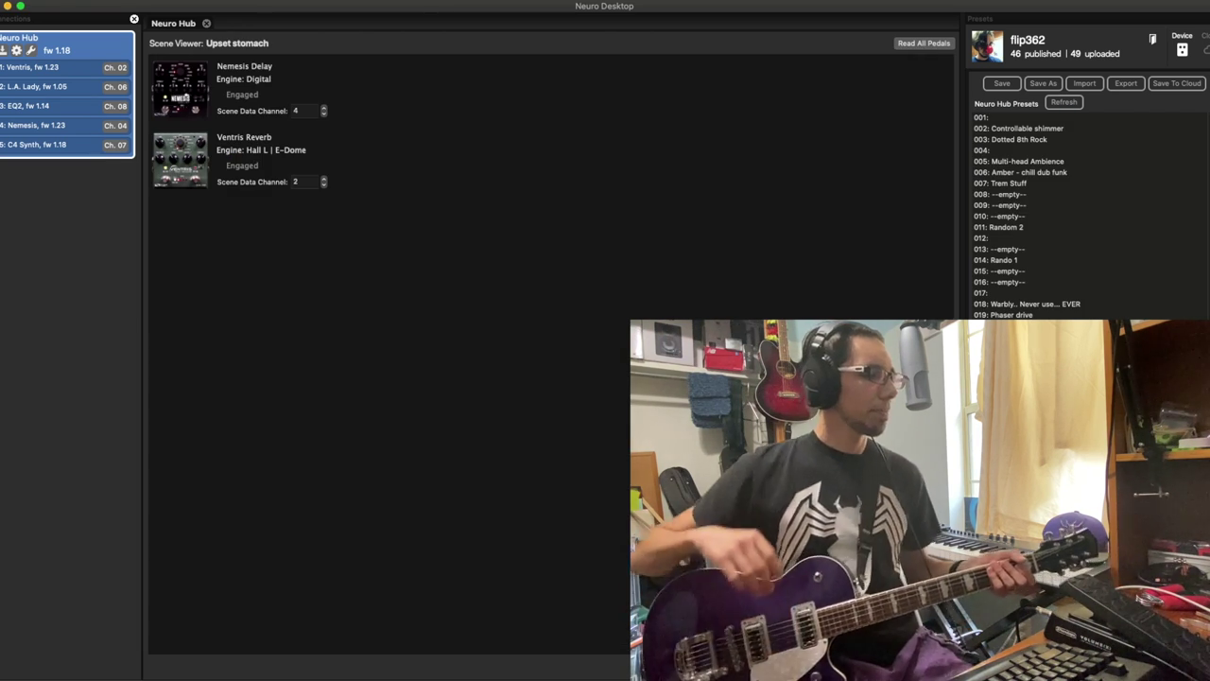